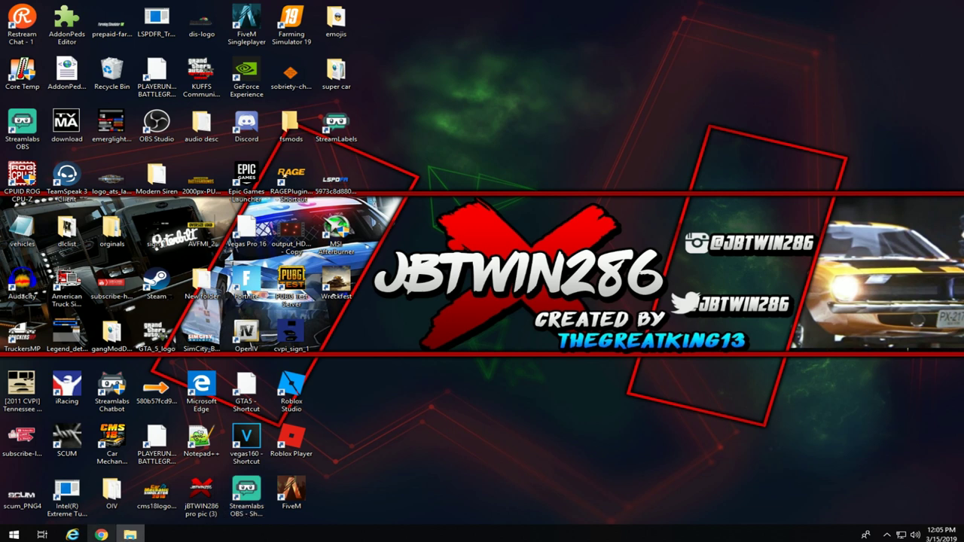
Switch to Chrome and open the LCPDFR.com home page
{"action": "mouse_move", "coordinate": [130, 535]}
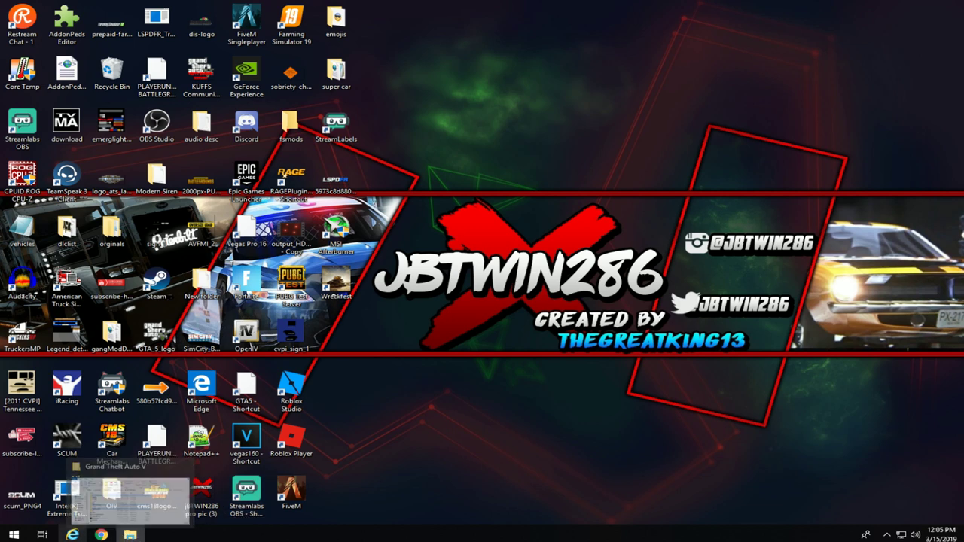
{"action": "mouse_move", "coordinate": [101, 535]}
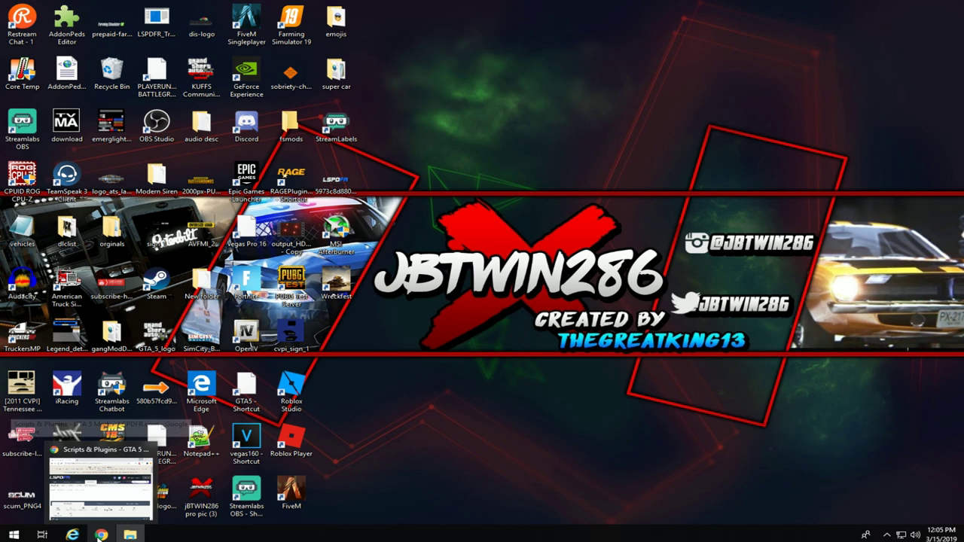
{"action": "left_click", "coordinate": [101, 535]}
{"action": "left_click_drag", "start_coordinate": [561, 167], "coordinate": [547, 94]}
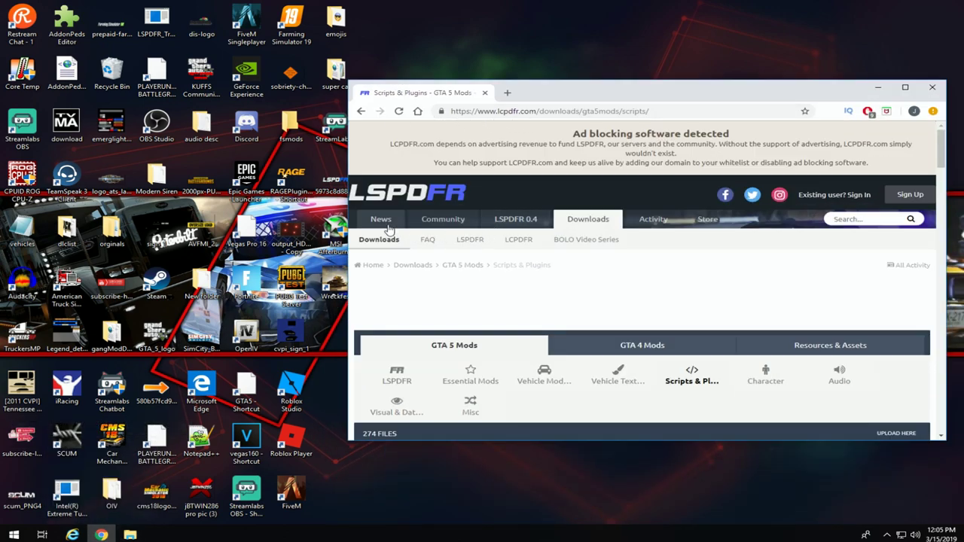
{"action": "mouse_move", "coordinate": [429, 203]}
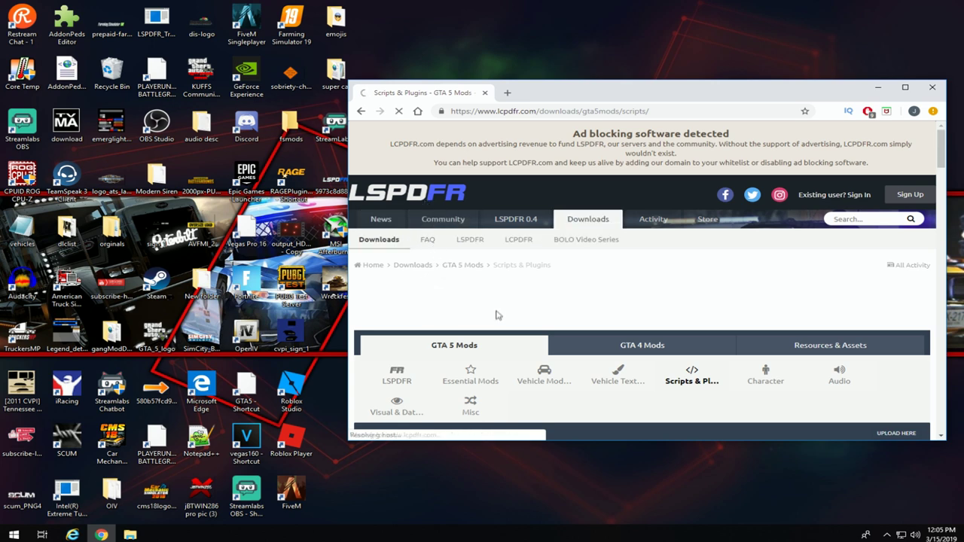
{"action": "left_click", "coordinate": [373, 265]}
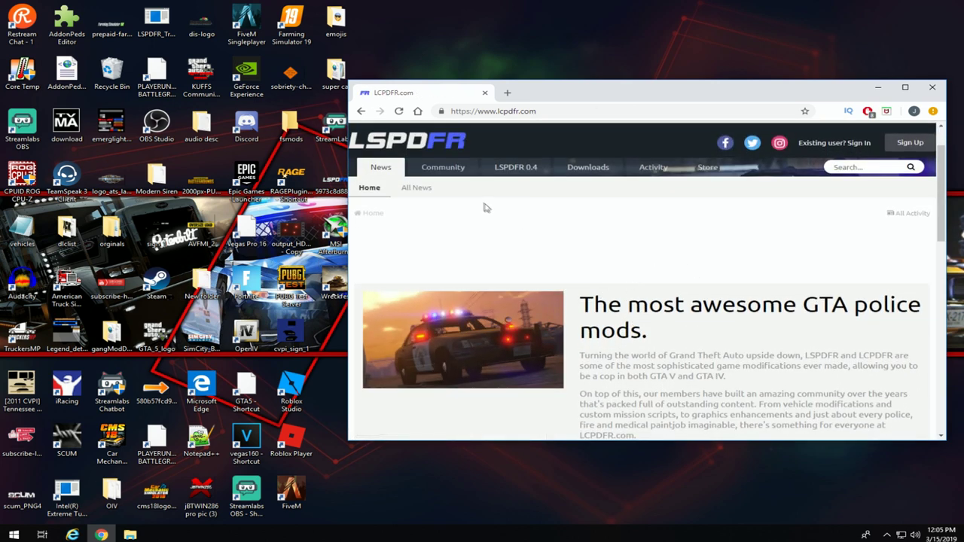
Go to the site's downloads and open the Scripts & Plugins category of the GTA 5 mods
{"action": "left_click", "coordinate": [587, 167]}
{"action": "scroll", "coordinate": [676, 318], "scroll_direction": "down", "scroll_amount": 10}
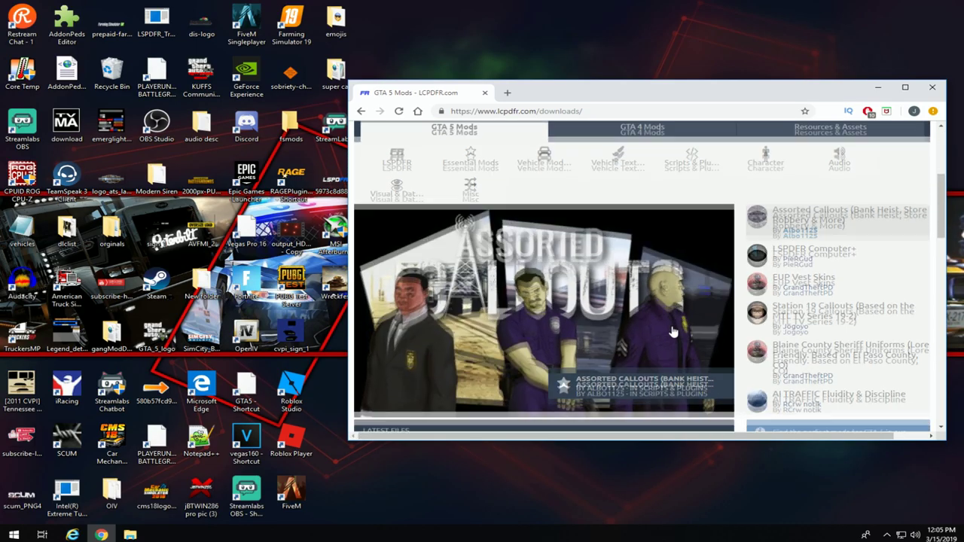
{"action": "scroll", "coordinate": [676, 331], "scroll_direction": "down", "scroll_amount": 3}
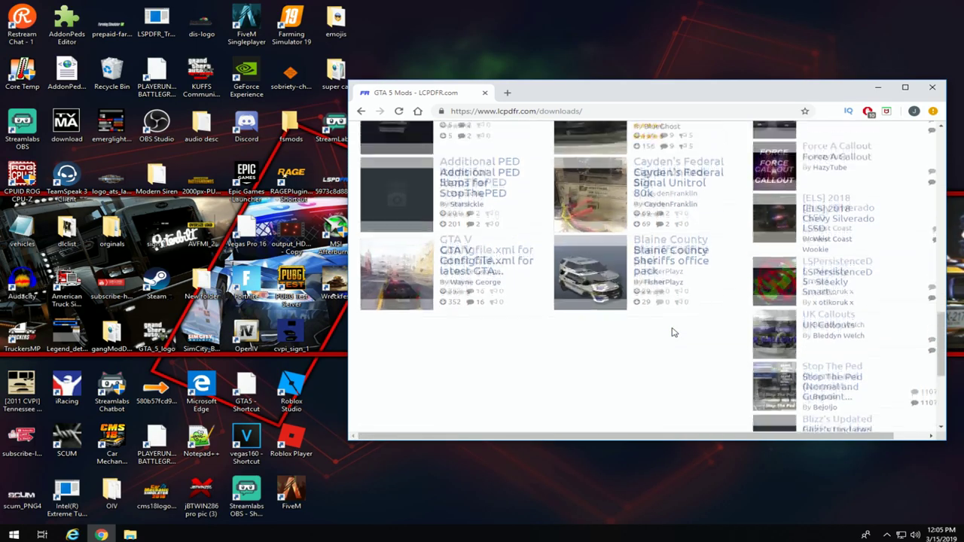
{"action": "scroll", "coordinate": [667, 331], "scroll_direction": "up", "scroll_amount": 10}
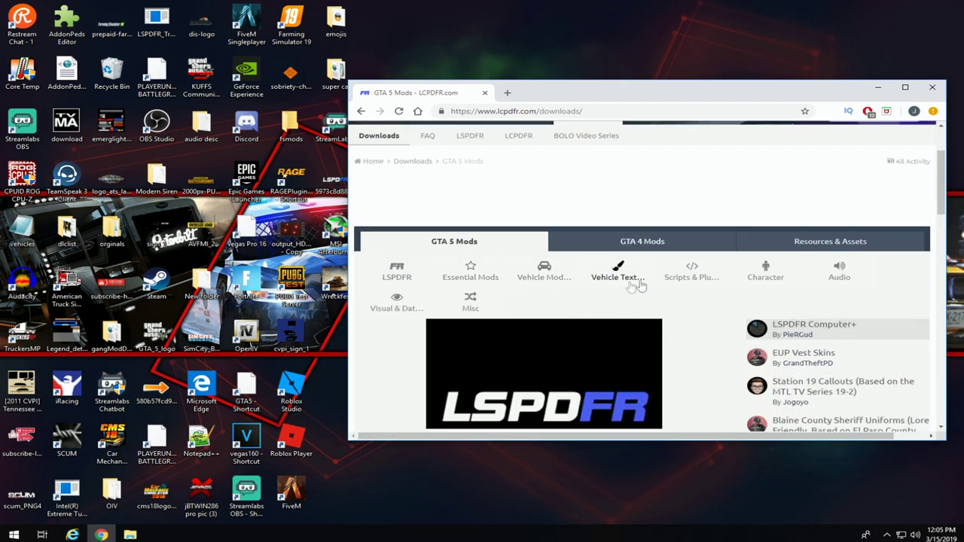
{"action": "left_click", "coordinate": [688, 279]}
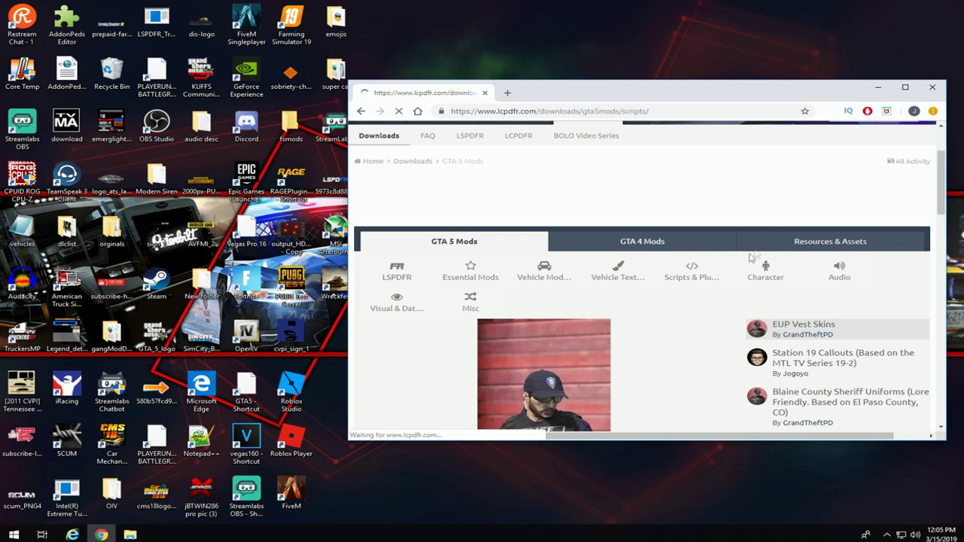
Open the Stop The Ped (Normal and Gunpoint Stop, Pat Down Ped, Gun Permit) plugin page and view its description
{"action": "scroll", "coordinate": [624, 284], "scroll_direction": "down", "scroll_amount": 3}
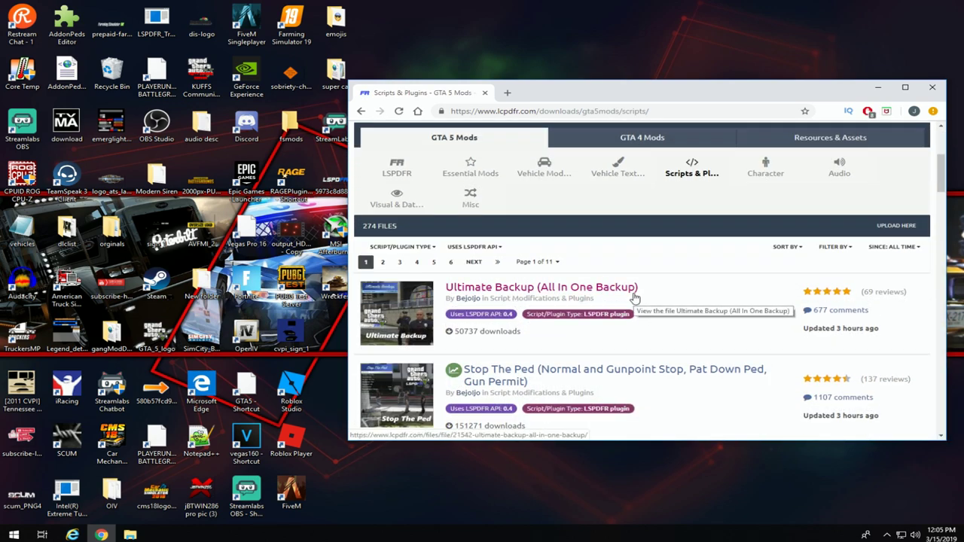
{"action": "scroll", "coordinate": [599, 318], "scroll_direction": "down", "scroll_amount": 1}
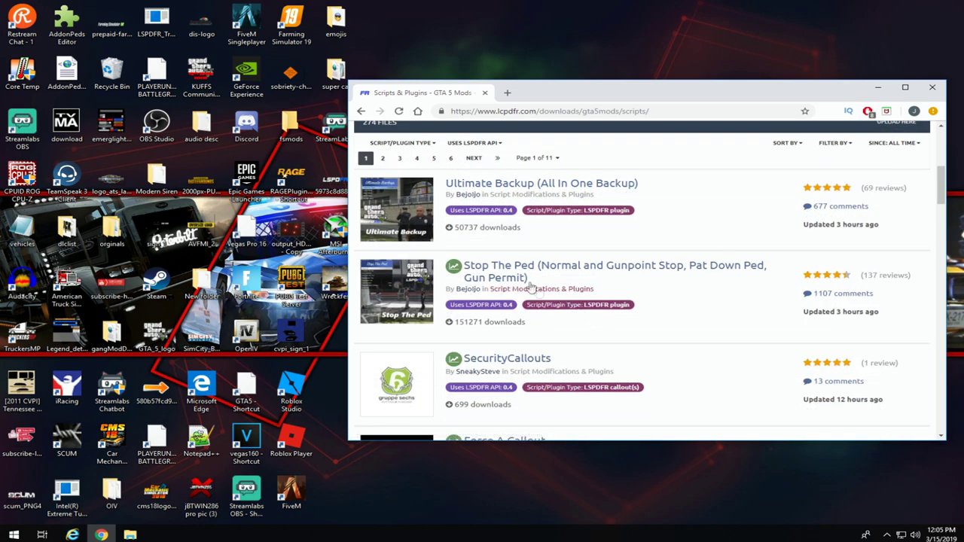
{"action": "left_click", "coordinate": [518, 269]}
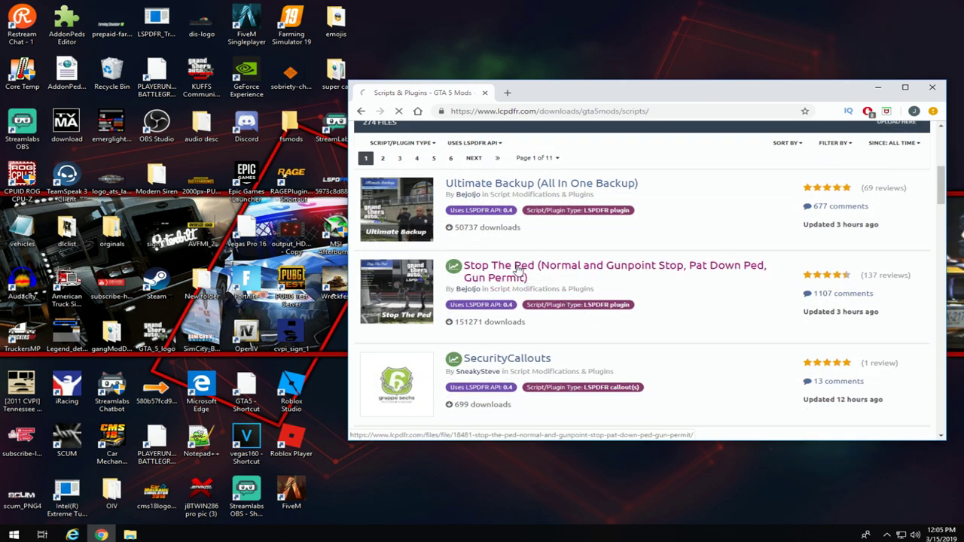
{"action": "scroll", "coordinate": [504, 288], "scroll_direction": "down", "scroll_amount": 3}
{"action": "scroll", "coordinate": [504, 288], "scroll_direction": "down", "scroll_amount": 4}
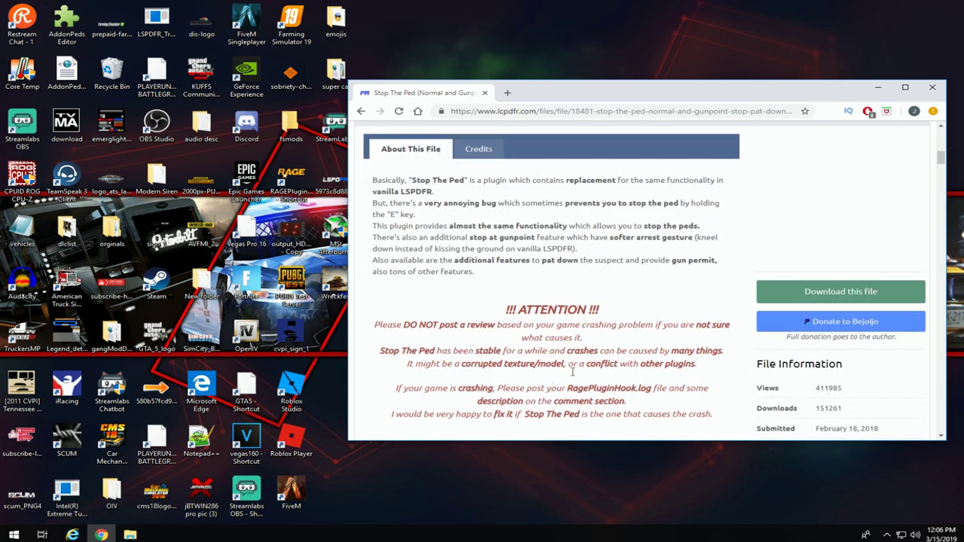
Download the Stop The Ped plugin archive StopThePed_4.5.2.0.rar from its page
{"action": "right_click", "coordinate": [477, 306]}
{"action": "right_click", "coordinate": [562, 270]}
{"action": "left_click", "coordinate": [557, 274]}
{"action": "scroll", "coordinate": [552, 279], "scroll_direction": "down", "scroll_amount": 2}
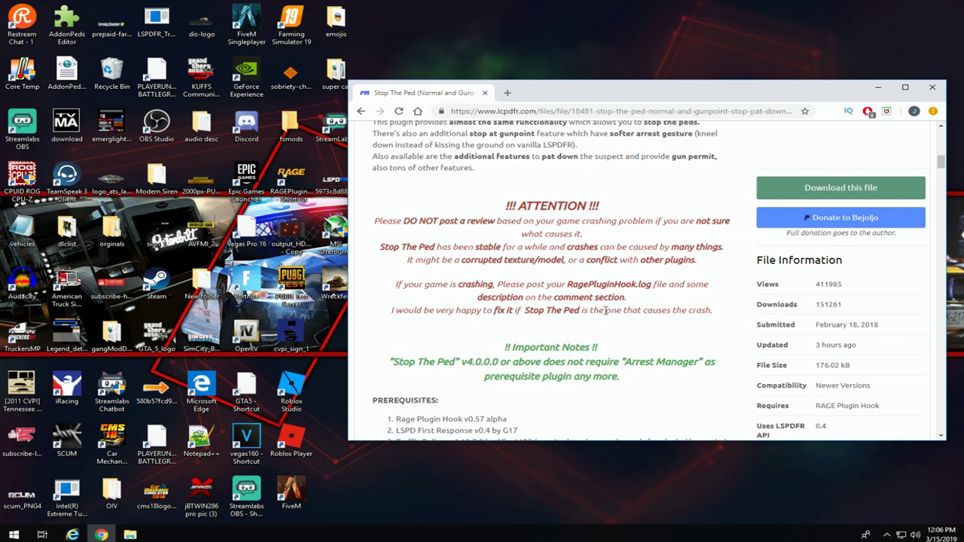
{"action": "scroll", "coordinate": [603, 297], "scroll_direction": "up", "scroll_amount": 2}
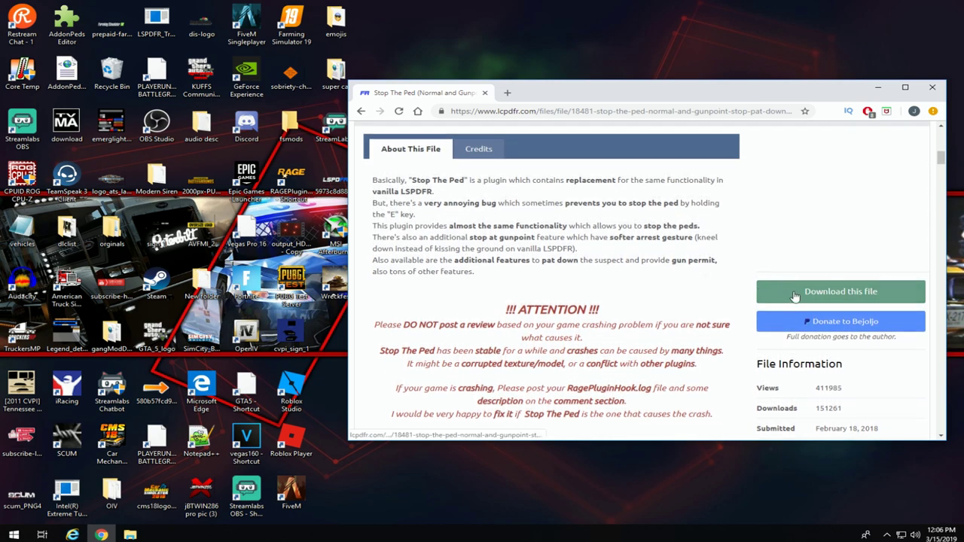
{"action": "left_click", "coordinate": [442, 330]}
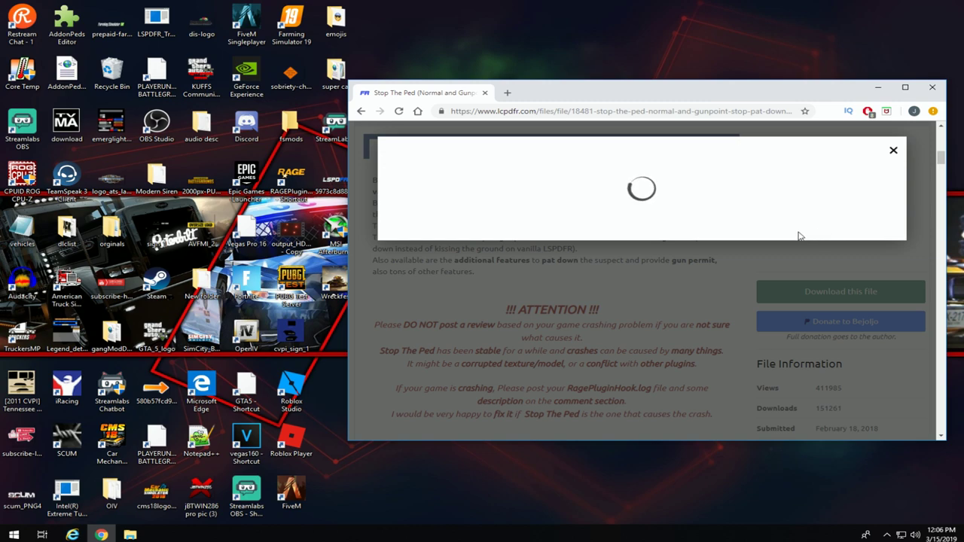
{"action": "left_click", "coordinate": [814, 277]}
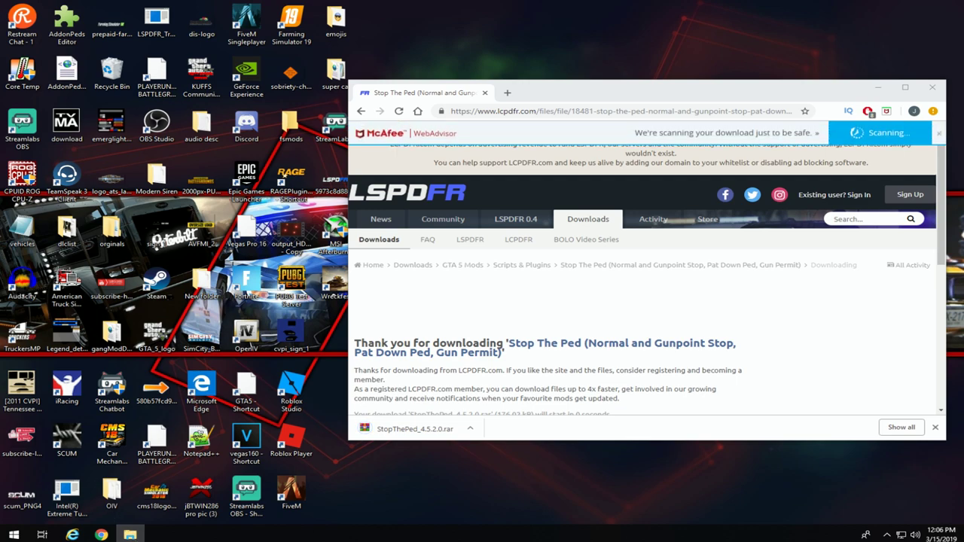
Switch to File Explorer and browse from This PC to C:\Program Files\Rockstar Games\Grand Theft Auto V
{"action": "left_click_drag", "start_coordinate": [1, 226], "coordinate": [304, 201]}
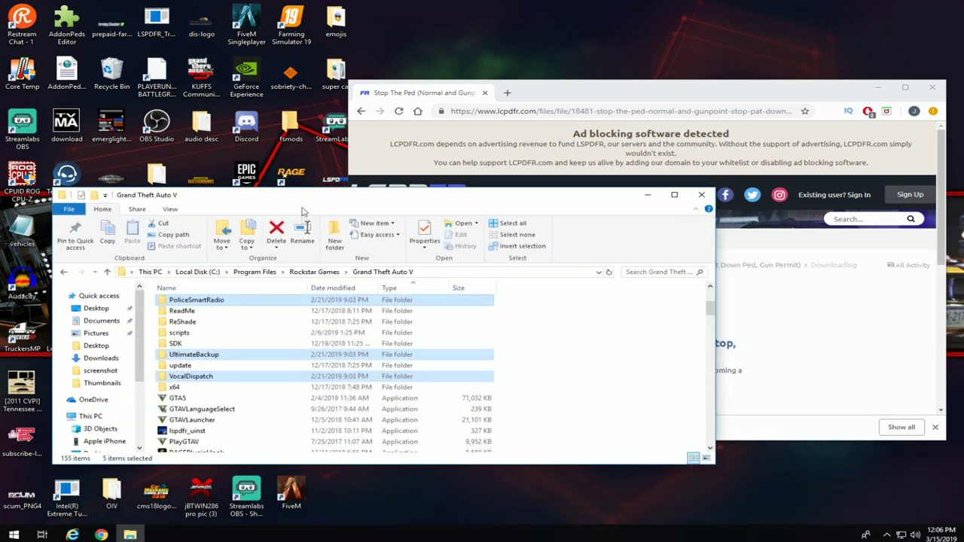
{"action": "left_click", "coordinate": [107, 272]}
{"action": "left_click", "coordinate": [107, 272]}
{"action": "left_click", "coordinate": [107, 272]}
{"action": "left_click", "coordinate": [107, 272]}
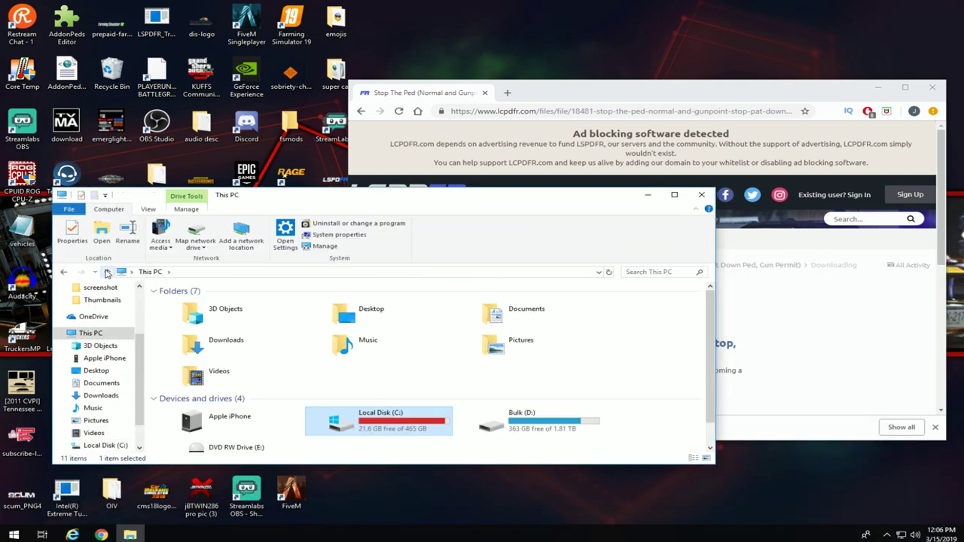
{"action": "left_click", "coordinate": [113, 445]}
{"action": "double_click", "coordinate": [211, 325]}
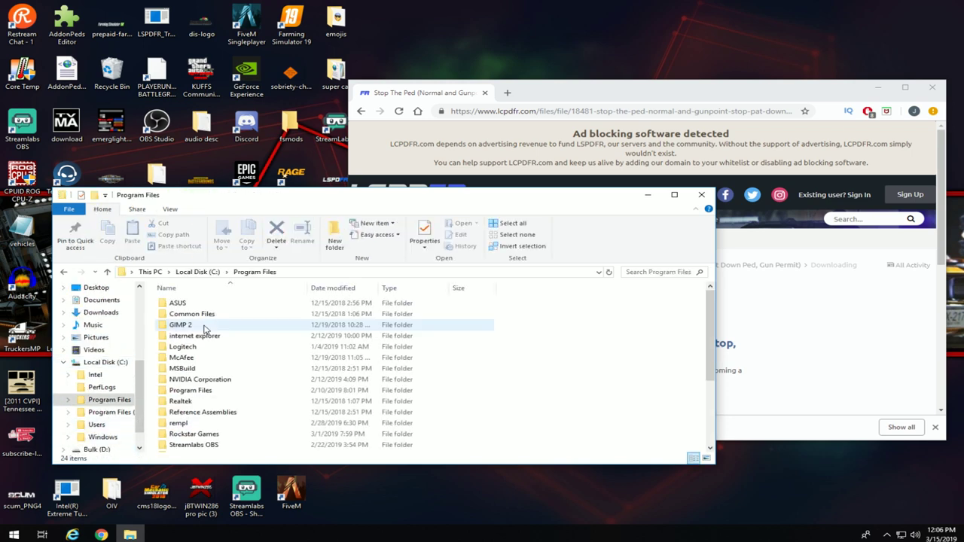
{"action": "scroll", "coordinate": [248, 420], "scroll_direction": "down", "scroll_amount": 1}
{"action": "double_click", "coordinate": [215, 403]}
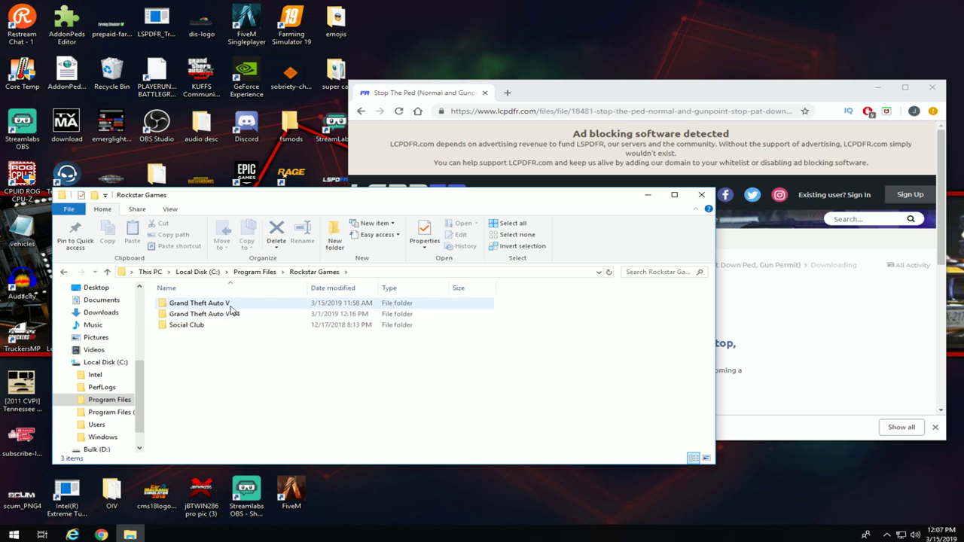
{"action": "double_click", "coordinate": [244, 305]}
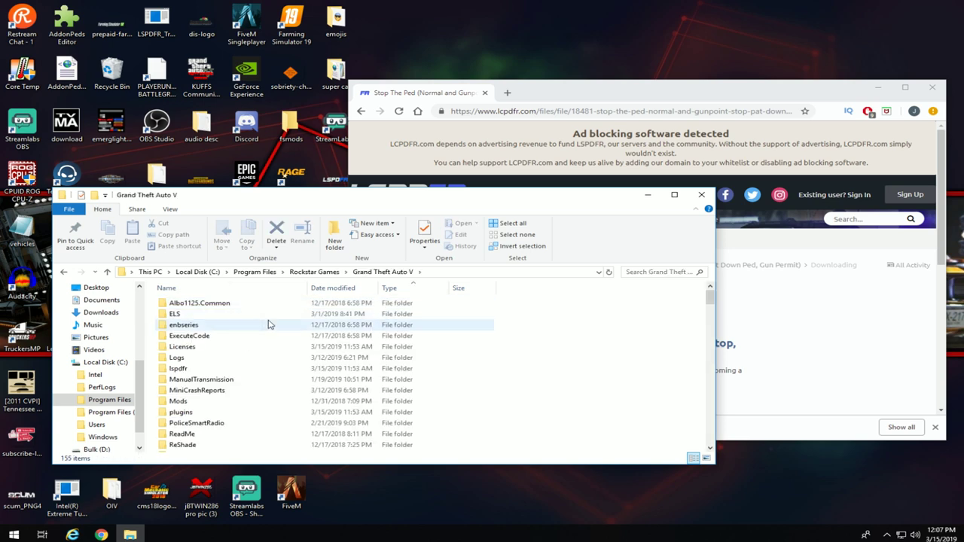
Open the downloaded StopThePed_4.5.2.0.rar in WinRAR, dismiss the licence reminder, and enter the StopThePed folder
{"action": "left_click", "coordinate": [803, 335]}
{"action": "left_click", "coordinate": [407, 431]}
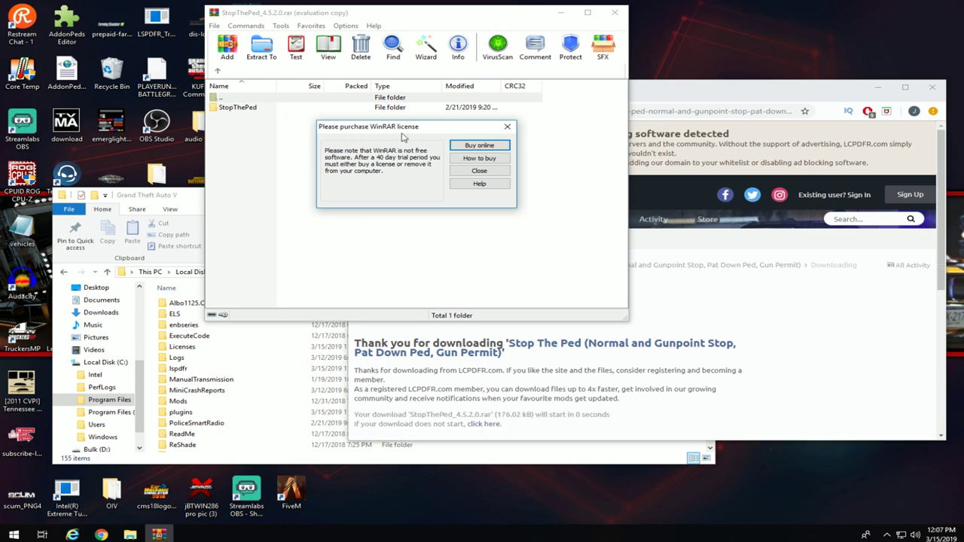
{"action": "left_click", "coordinate": [510, 128]}
{"action": "double_click", "coordinate": [239, 108]}
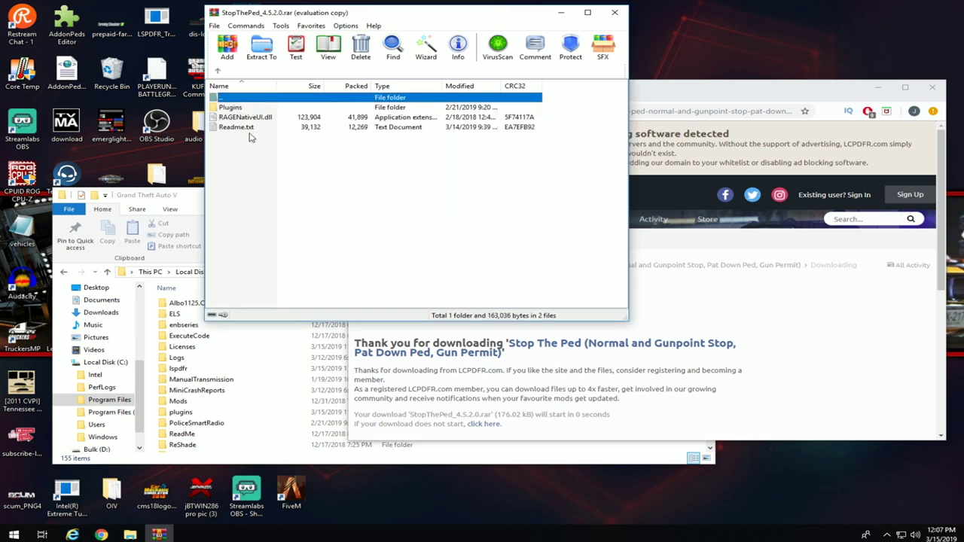
Read through the archive's Readme.txt for prerequisites, installation instructions, controls and features, and close it
{"action": "double_click", "coordinate": [242, 129]}
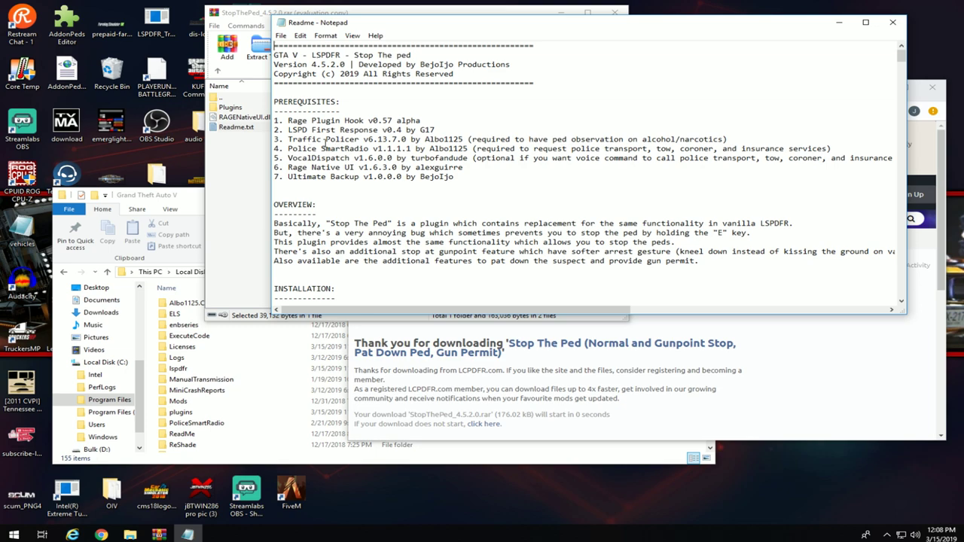
{"action": "scroll", "coordinate": [326, 141], "scroll_direction": "down", "scroll_amount": 6}
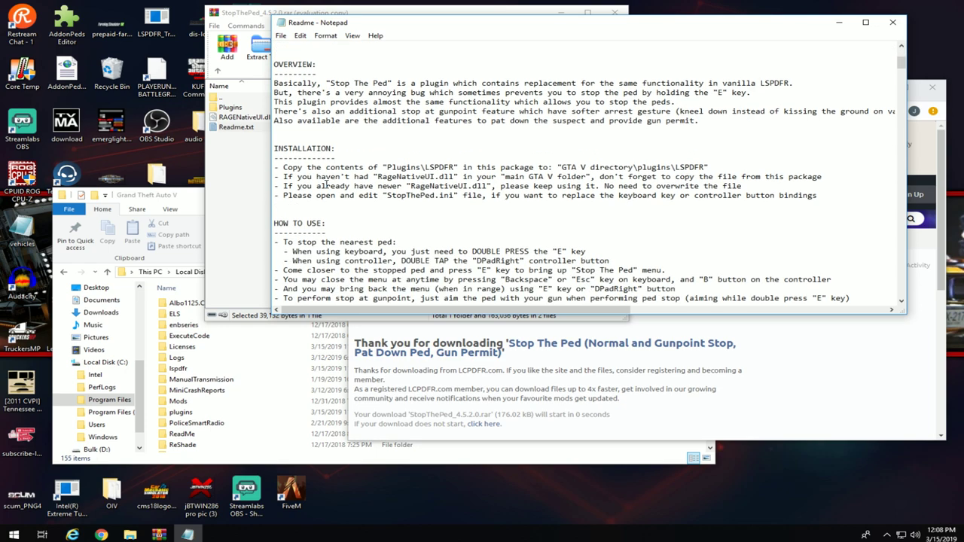
{"action": "scroll", "coordinate": [329, 183], "scroll_direction": "down", "scroll_amount": 9}
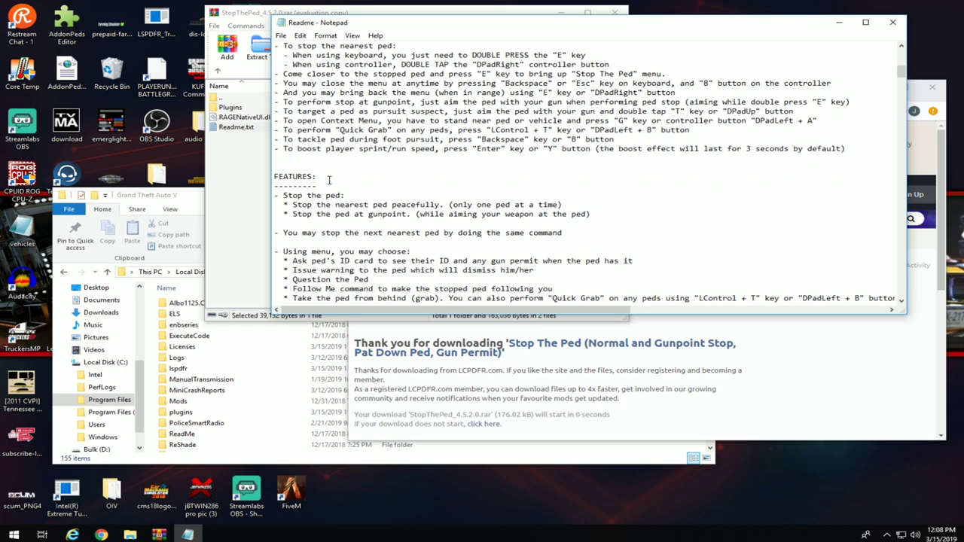
{"action": "scroll", "coordinate": [328, 180], "scroll_direction": "down", "scroll_amount": 8}
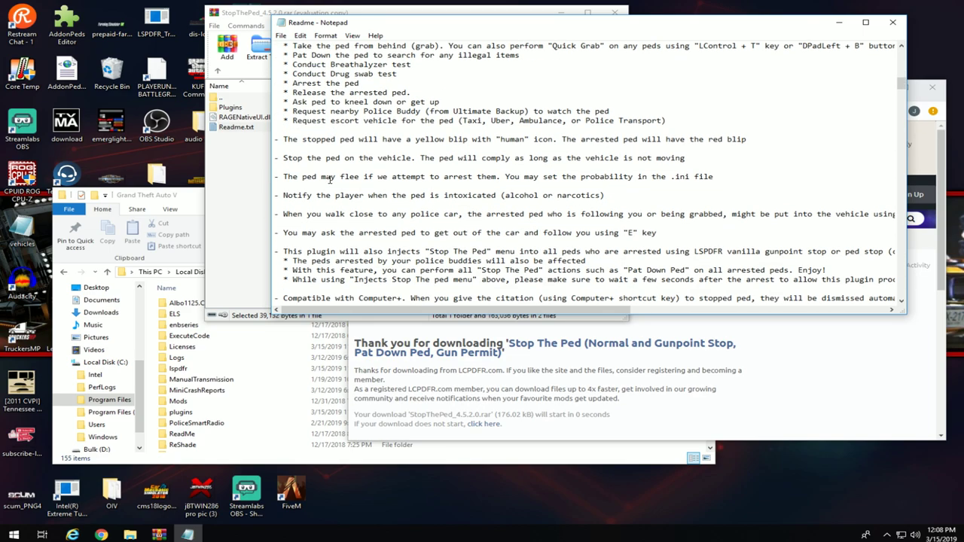
{"action": "scroll", "coordinate": [329, 179], "scroll_direction": "down", "scroll_amount": 12}
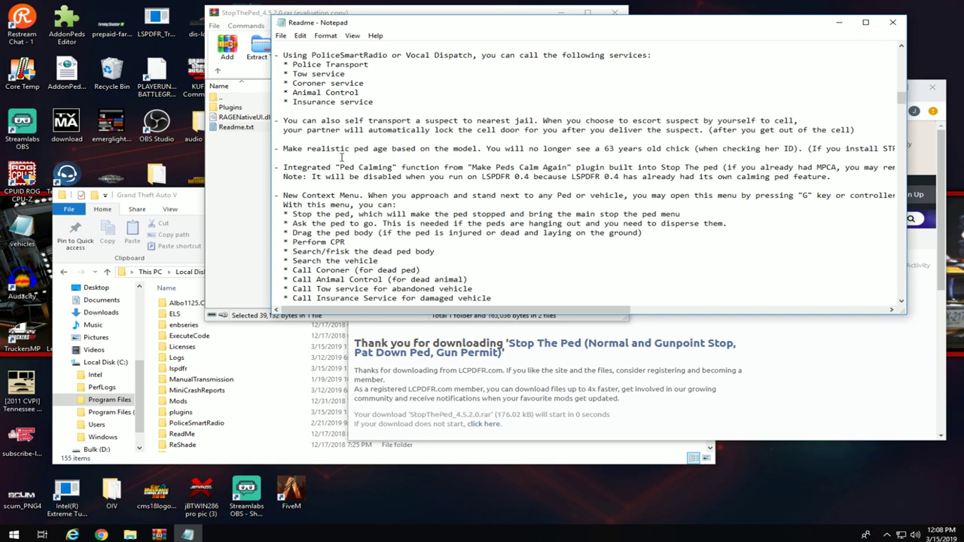
{"action": "scroll", "coordinate": [346, 156], "scroll_direction": "down", "scroll_amount": 15}
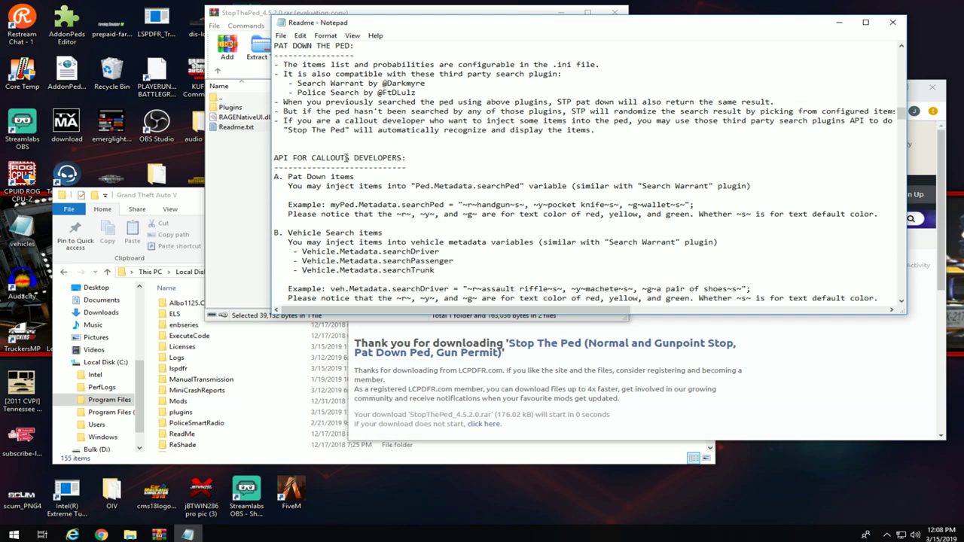
{"action": "scroll", "coordinate": [369, 164], "scroll_direction": "down", "scroll_amount": 3}
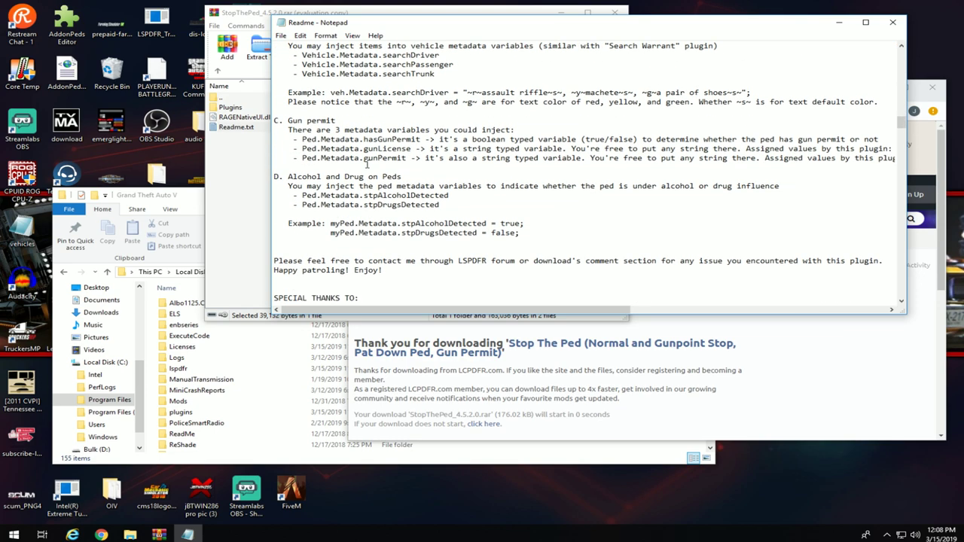
{"action": "left_click", "coordinate": [893, 22]}
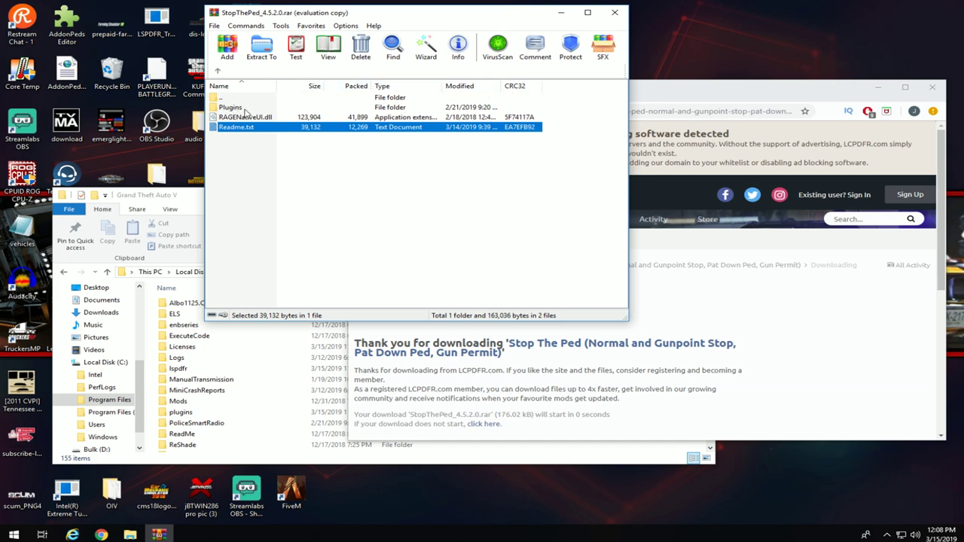
Try to extract the archive's Plugins folder and RAGENativeUI.dll directly into the Grand Theft Auto V folder
{"action": "left_click_drag", "start_coordinate": [309, 13], "coordinate": [500, 20]}
{"action": "double_click", "coordinate": [424, 114]}
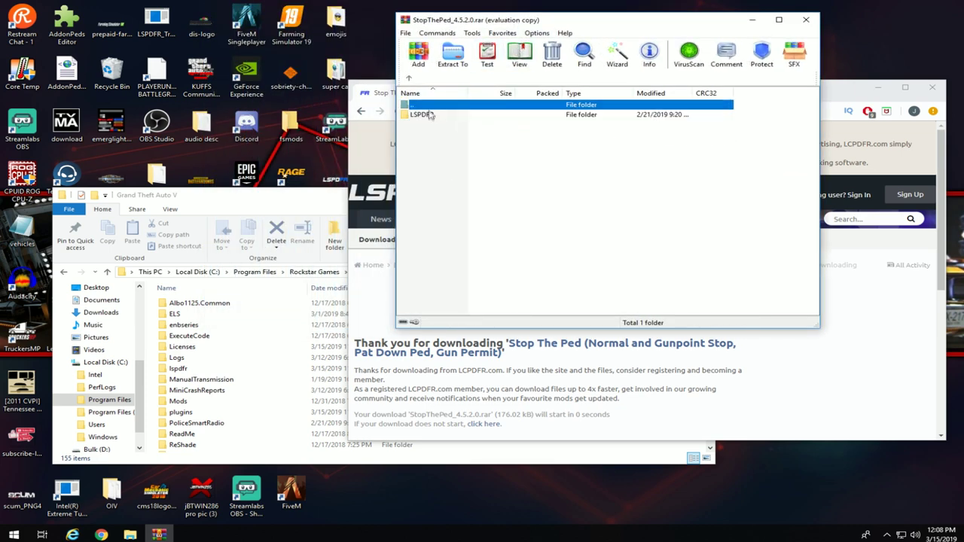
{"action": "left_click", "coordinate": [409, 78]}
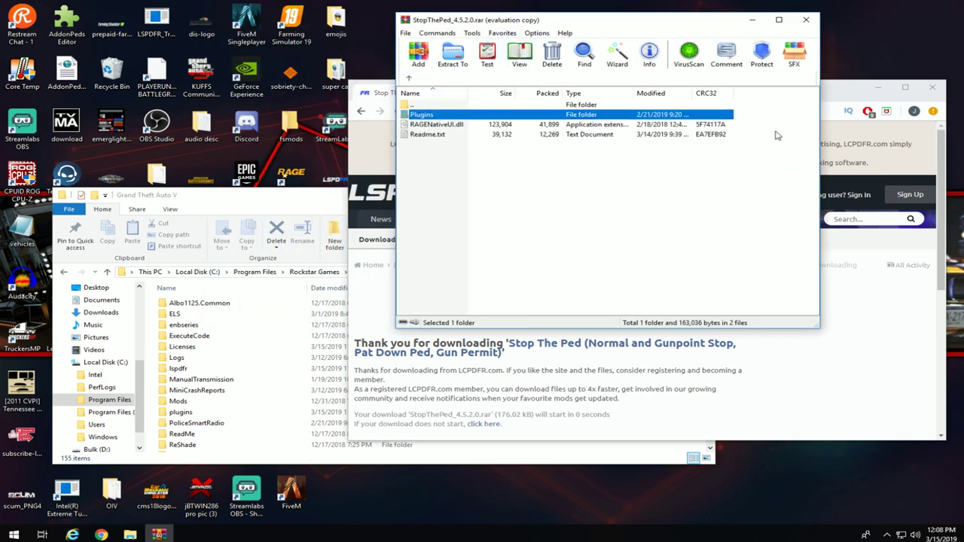
{"action": "left_click_drag", "start_coordinate": [776, 135], "coordinate": [735, 116]}
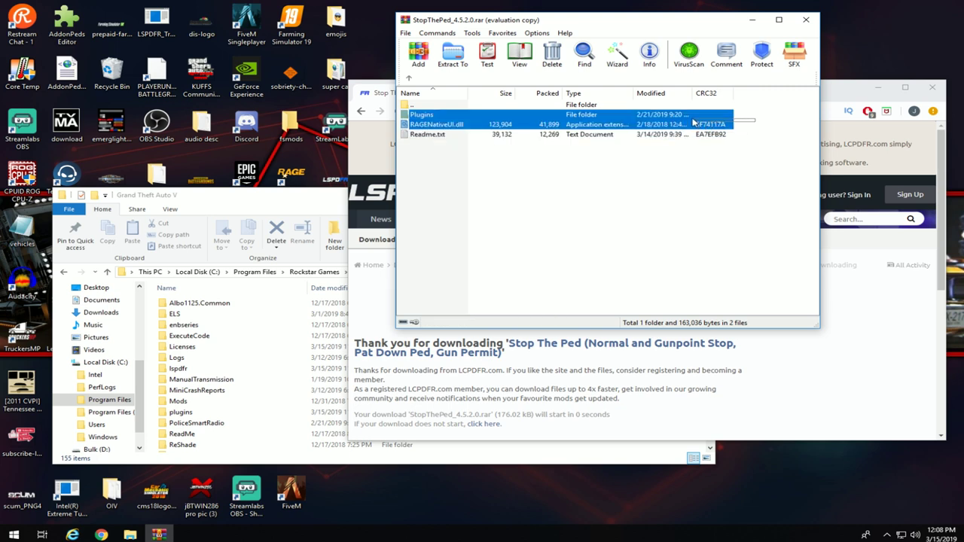
{"action": "left_click_drag", "start_coordinate": [614, 126], "coordinate": [584, 342]}
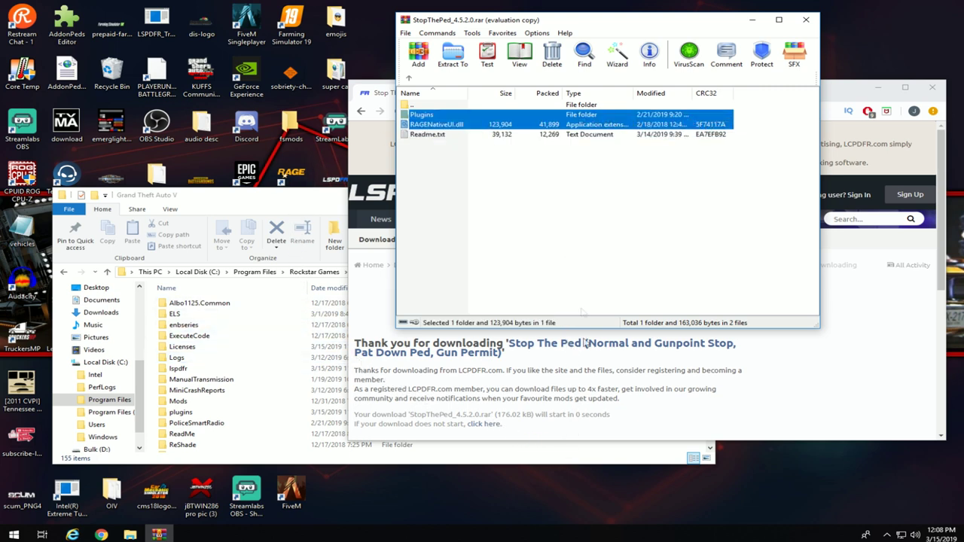
{"action": "left_click", "coordinate": [620, 458]}
{"action": "left_click_drag", "start_coordinate": [473, 123], "coordinate": [538, 394]}
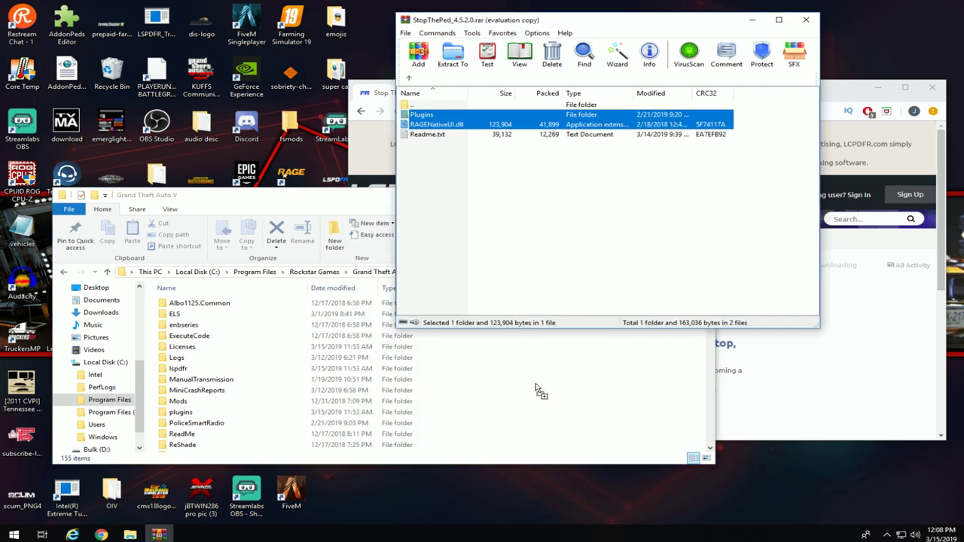
{"action": "left_click", "coordinate": [553, 249]}
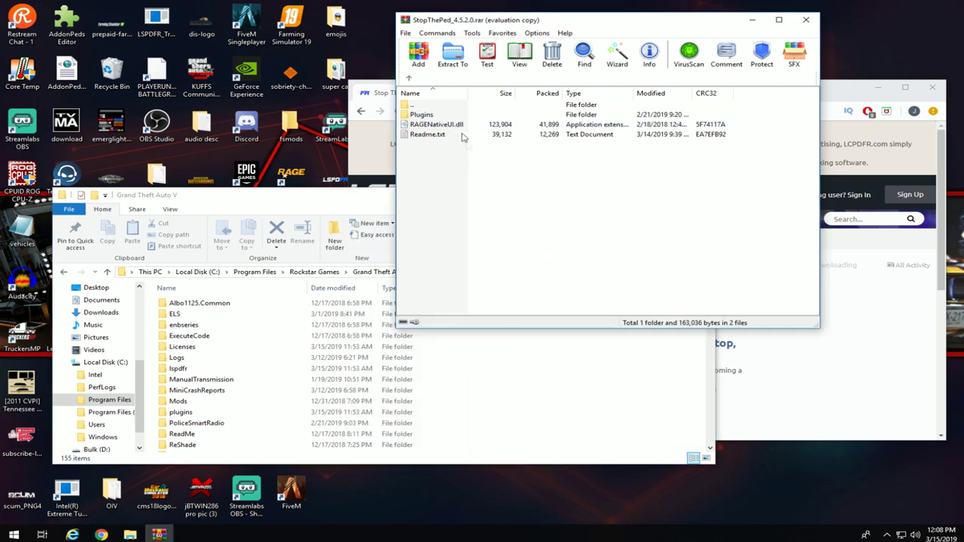
Enter Plugins\LSPDFR inside the archive and the matching plugins\LSPDFR folder in Grand Theft Auto V
{"action": "double_click", "coordinate": [420, 115]}
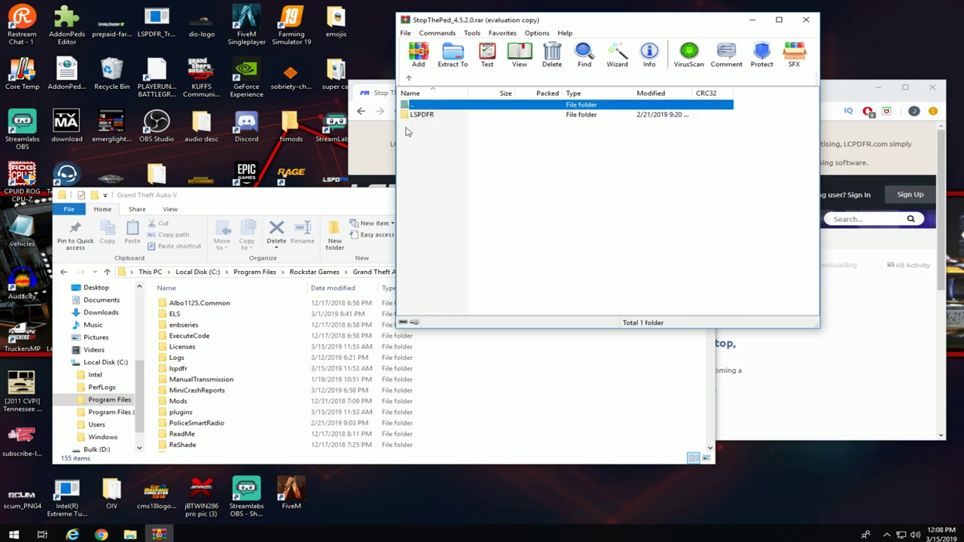
{"action": "scroll", "coordinate": [192, 383], "scroll_direction": "down", "scroll_amount": 1}
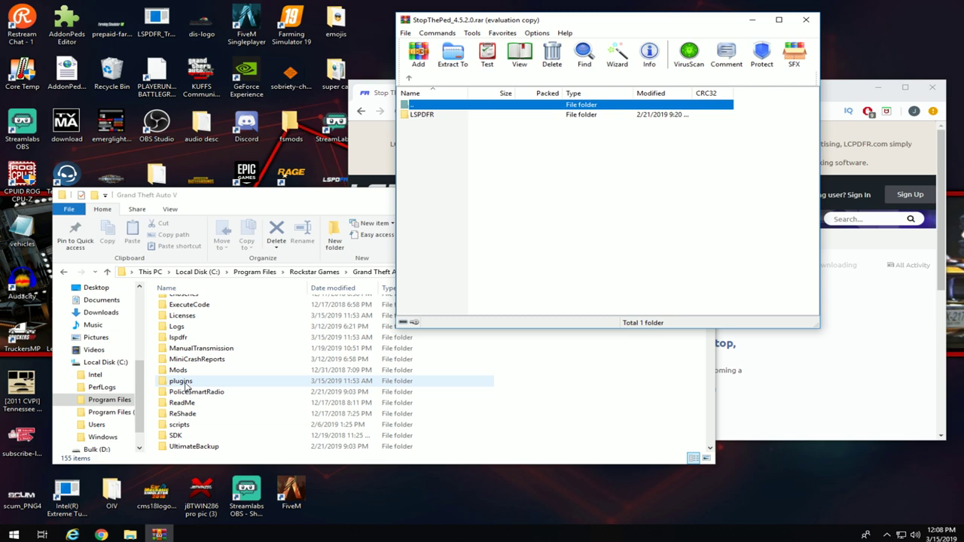
{"action": "double_click", "coordinate": [183, 381]}
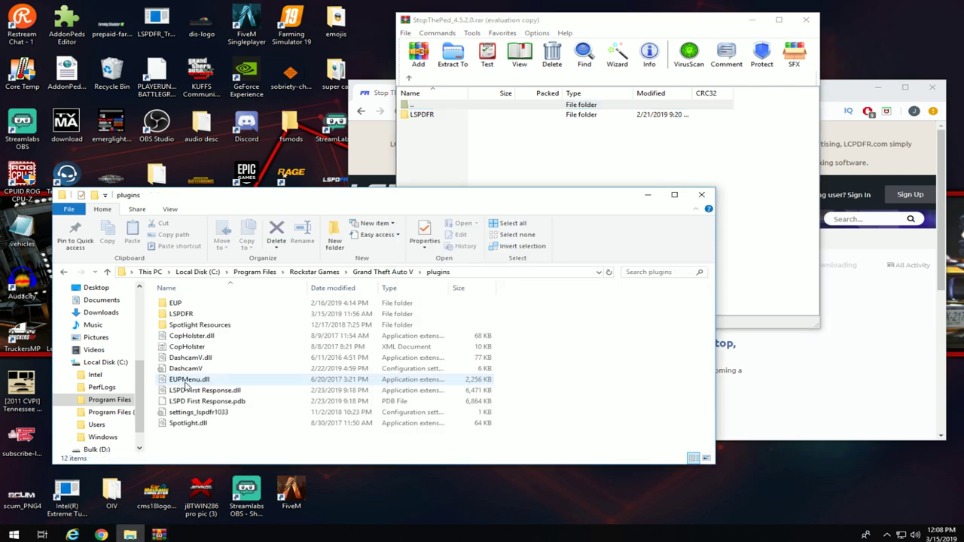
{"action": "double_click", "coordinate": [184, 314]}
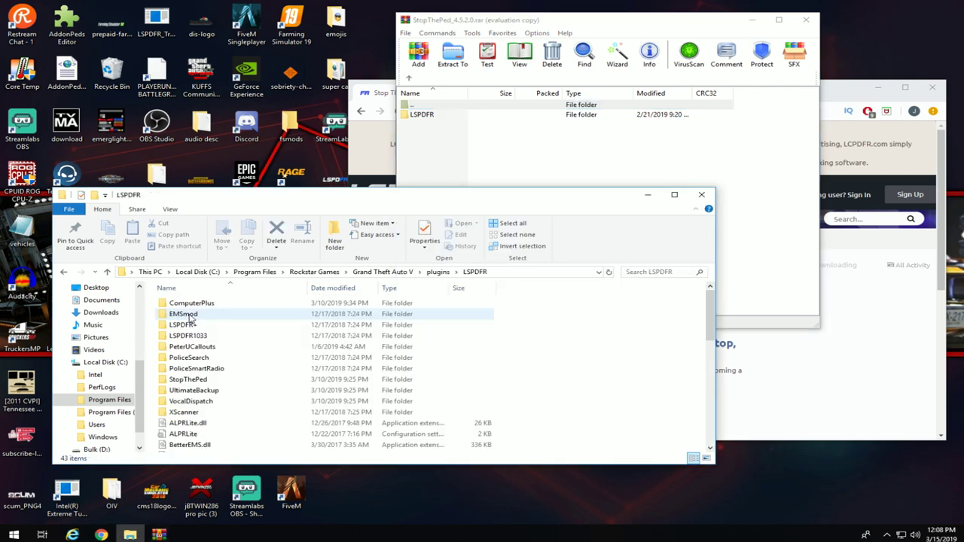
{"action": "double_click", "coordinate": [424, 115]}
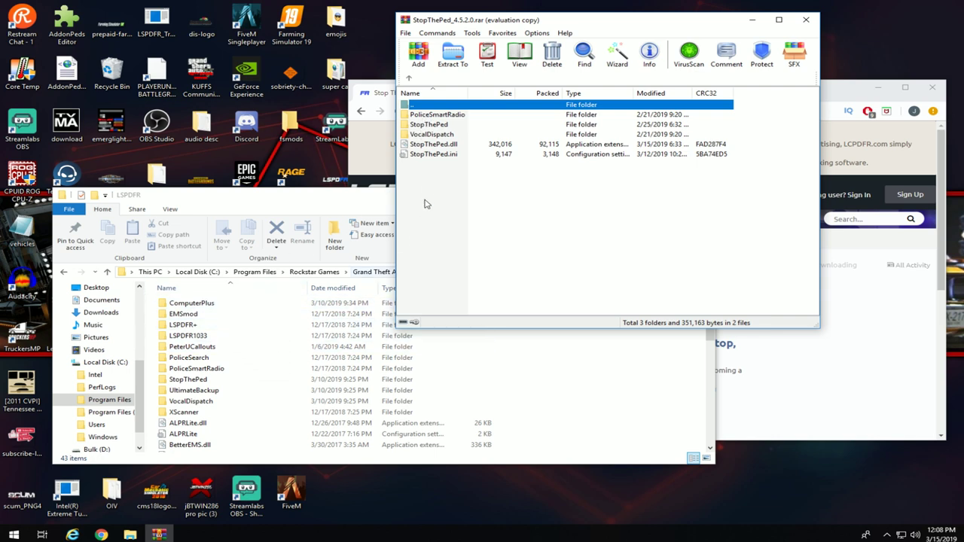
Extract PoliceSmartRadio, StopThePed, VocalDispatch, StopThePed.dll and StopThePed.ini from the archive into the game's LSPDFR folder, replacing the existing files
{"action": "left_click_drag", "start_coordinate": [236, 201], "coordinate": [217, 184]}
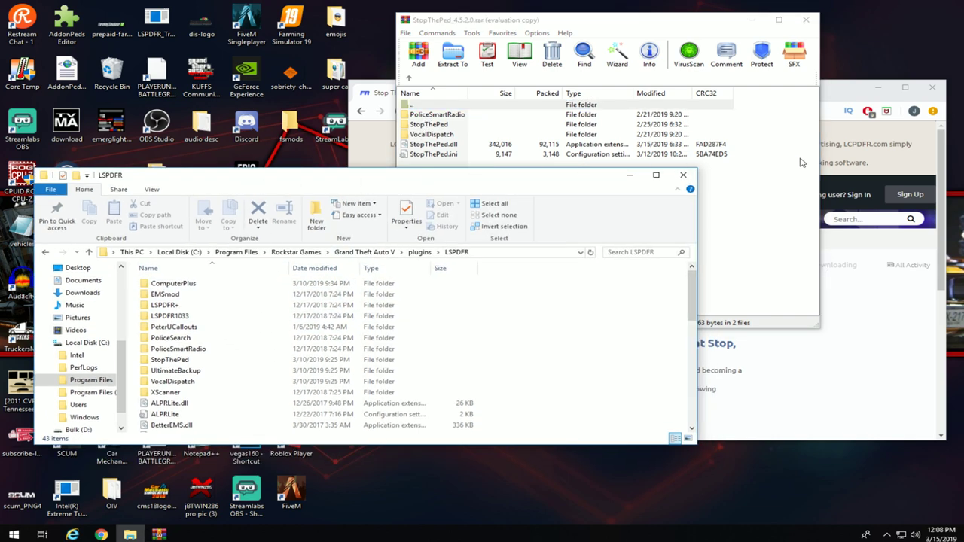
{"action": "left_click", "coordinate": [745, 194]}
{"action": "left_click_drag", "start_coordinate": [745, 194], "coordinate": [649, 130]}
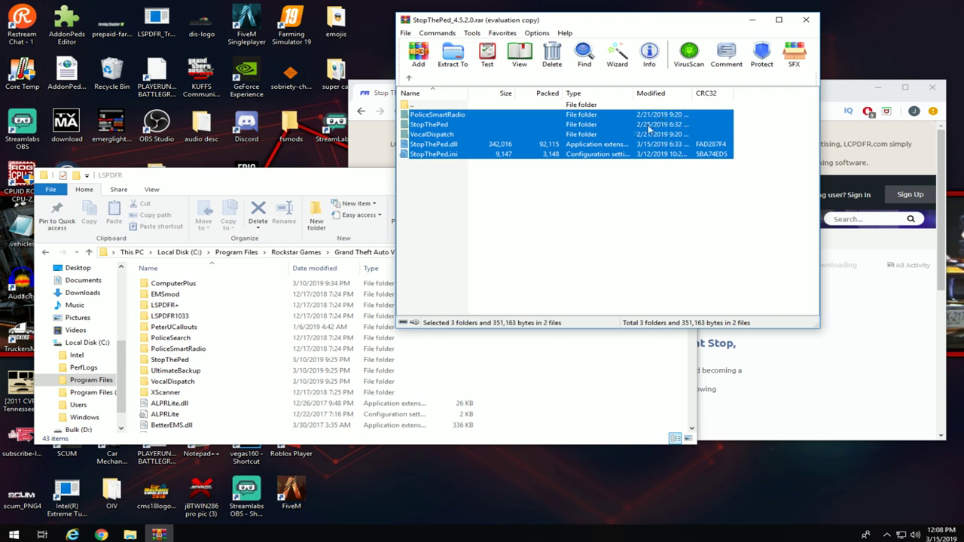
{"action": "left_click_drag", "start_coordinate": [510, 142], "coordinate": [561, 383]}
{"action": "left_click_drag", "start_coordinate": [565, 386], "coordinate": [560, 379]}
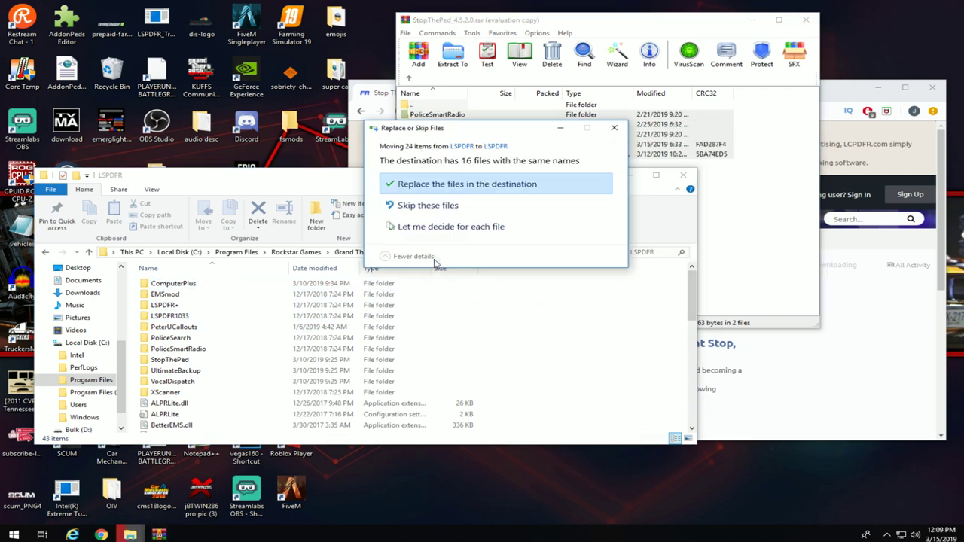
{"action": "left_click", "coordinate": [428, 186]}
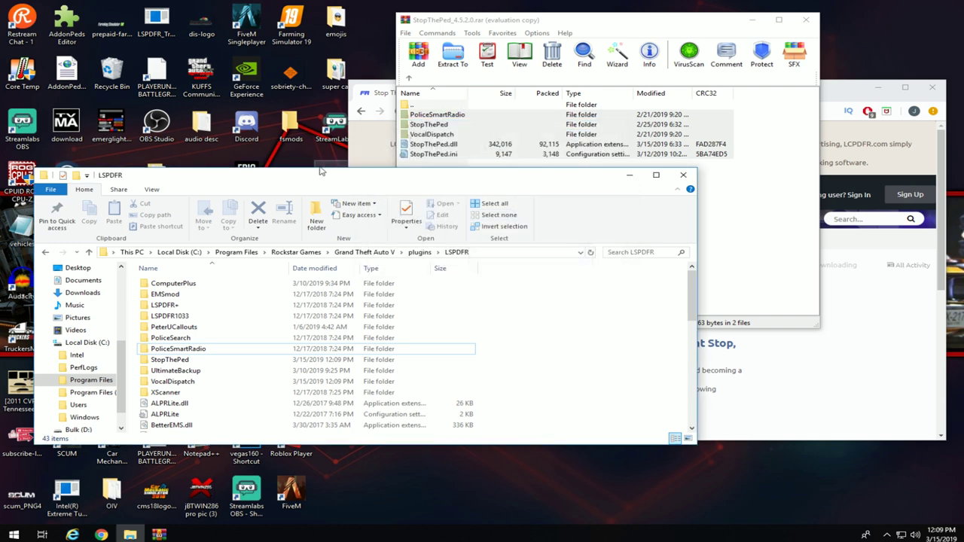
Find the StopThePed configuration settings file in the game's LSPDFR folder and open it in Notepad
{"action": "left_click_drag", "start_coordinate": [315, 178], "coordinate": [382, 95]}
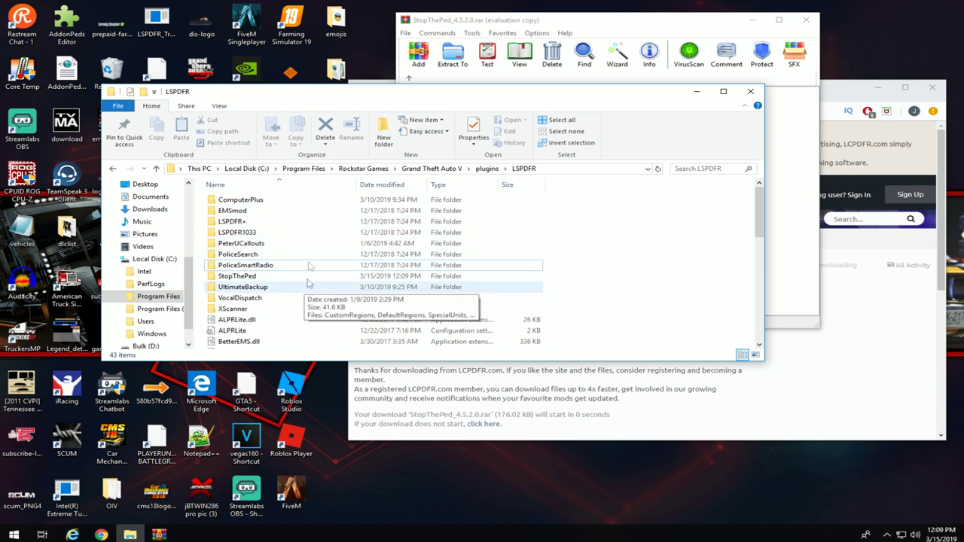
{"action": "scroll", "coordinate": [294, 264], "scroll_direction": "down", "scroll_amount": 2}
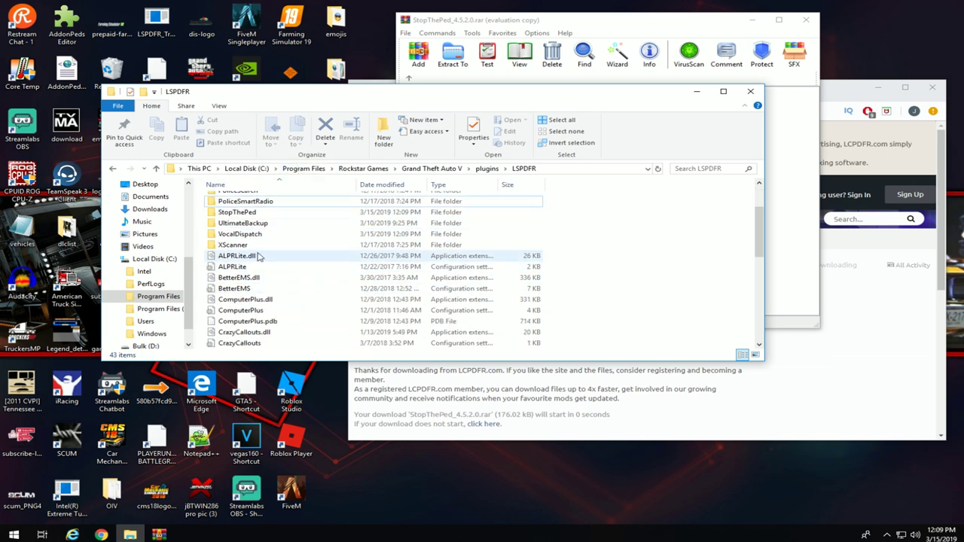
{"action": "scroll", "coordinate": [287, 296], "scroll_direction": "down", "scroll_amount": 1}
{"action": "scroll", "coordinate": [286, 301], "scroll_direction": "down", "scroll_amount": 4}
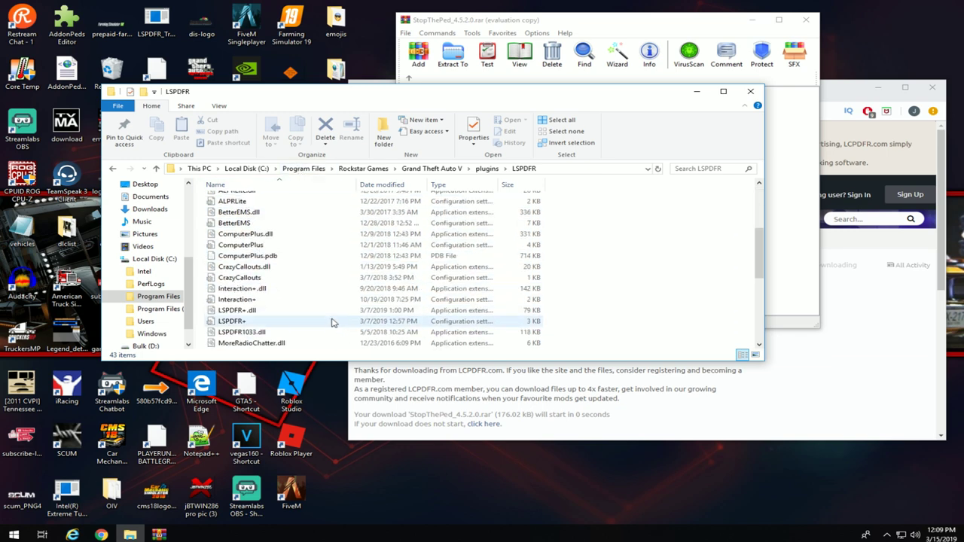
{"action": "scroll", "coordinate": [292, 337], "scroll_direction": "down", "scroll_amount": 1}
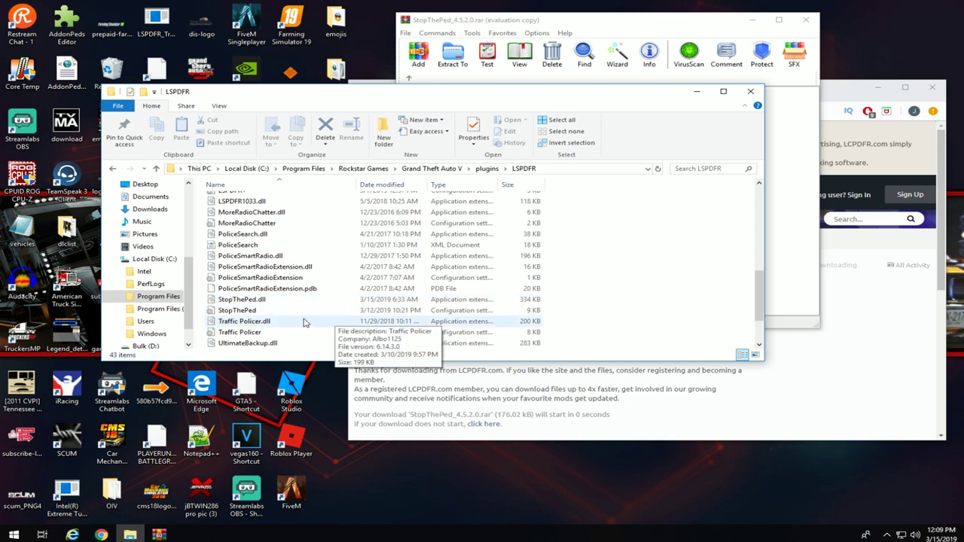
{"action": "double_click", "coordinate": [237, 310]}
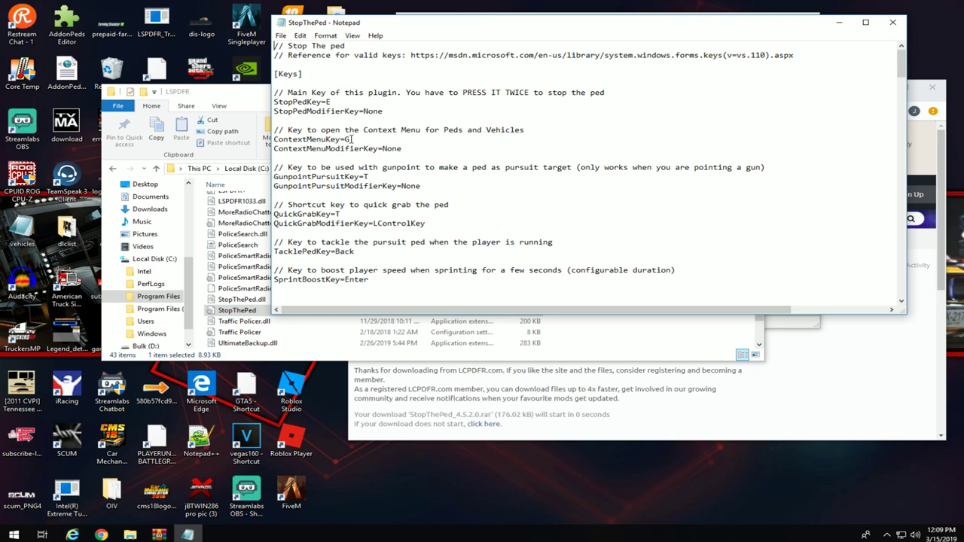
Delete the ContextMenuKey value in the Keys section and re-enter it as G
{"action": "left_click", "coordinate": [350, 139]}
{"action": "key", "text": "BackSpace"}
{"action": "type", "text": "G"}
{"action": "left_click_drag", "start_coordinate": [348, 139], "coordinate": [356, 139]}
{"action": "left_click", "coordinate": [367, 141]}
Set StopPedKey to T as a trial and restore it to E
{"action": "double_click", "coordinate": [329, 102]}
{"action": "double_click", "coordinate": [329, 101]}
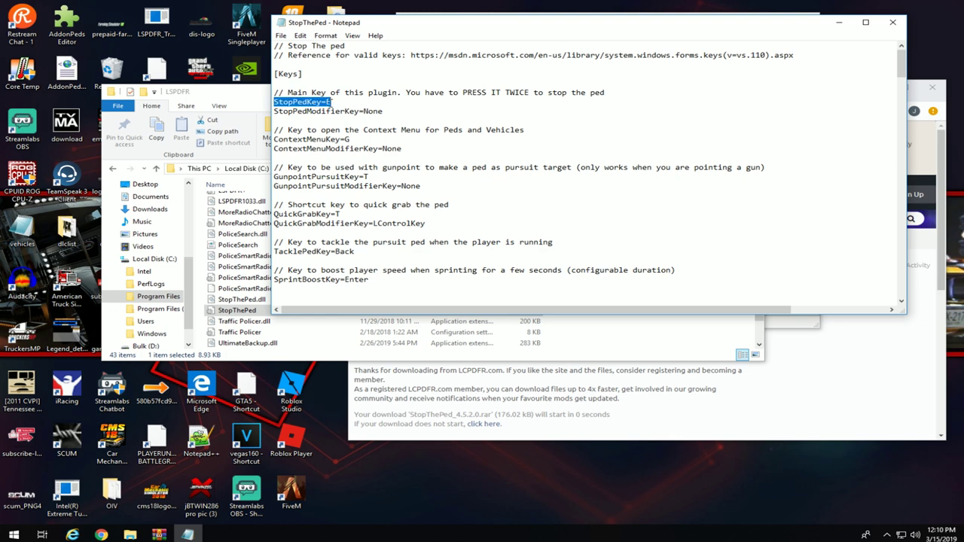
{"action": "left_click", "coordinate": [328, 101]}
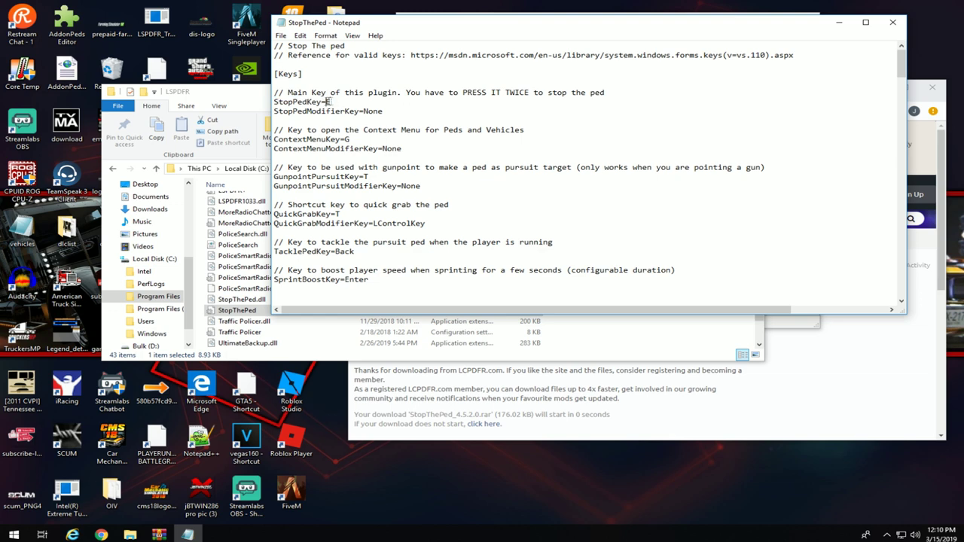
{"action": "left_click_drag", "start_coordinate": [328, 101], "coordinate": [339, 101]}
{"action": "type", "text": "T"}
{"action": "left_click", "coordinate": [369, 91]}
{"action": "left_click_drag", "start_coordinate": [326, 101], "coordinate": [334, 102]}
{"action": "type", "text": "E"}
Set StopPedButton in the Buttons section to DPadLeft as a trial and restore it to DPadRight
{"action": "scroll", "coordinate": [314, 218], "scroll_direction": "down", "scroll_amount": 3}
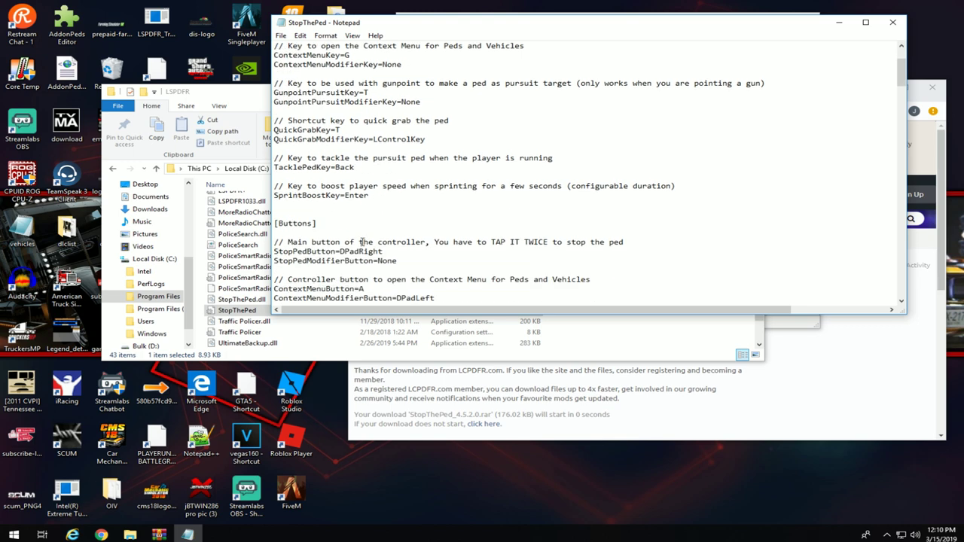
{"action": "scroll", "coordinate": [360, 241], "scroll_direction": "down", "scroll_amount": 1}
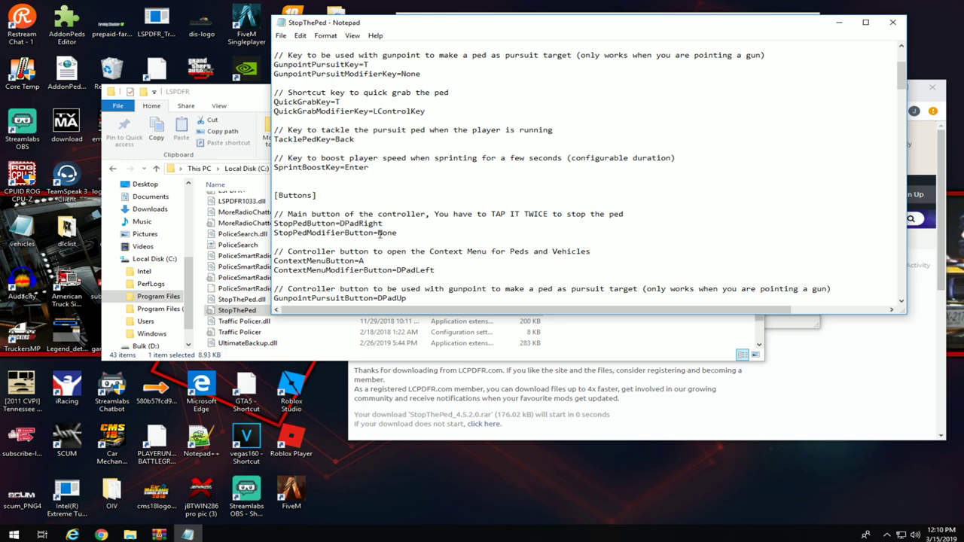
{"action": "left_click_drag", "start_coordinate": [362, 224], "coordinate": [398, 224]}
{"action": "type", "text": "Left"}
{"action": "left_click_drag", "start_coordinate": [360, 223], "coordinate": [420, 223]}
{"action": "type", "text": "Right"}
Review the remaining controller button settings and close StopThePed.ini, saving its changes
{"action": "scroll", "coordinate": [625, 181], "scroll_direction": "down", "scroll_amount": 1}
{"action": "scroll", "coordinate": [591, 211], "scroll_direction": "down", "scroll_amount": 2}
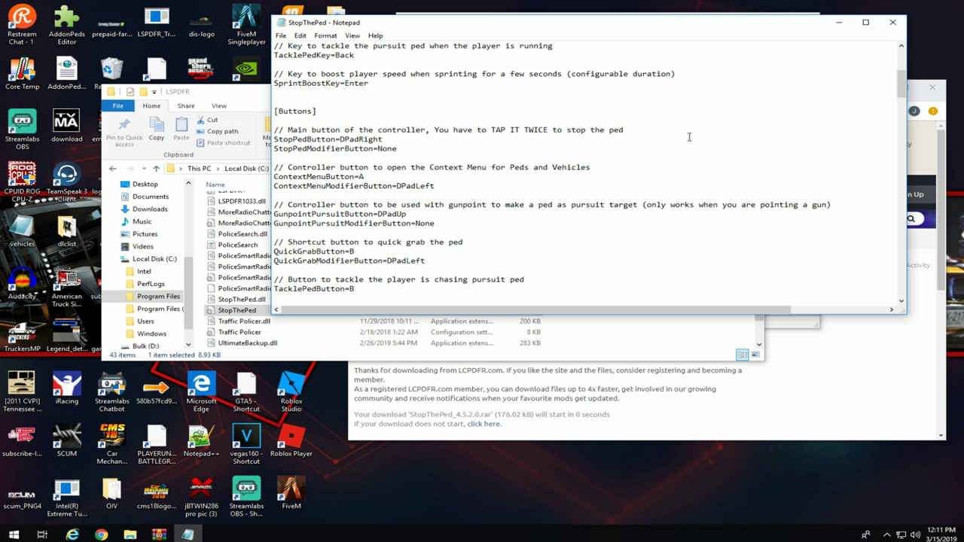
{"action": "left_click", "coordinate": [898, 24]}
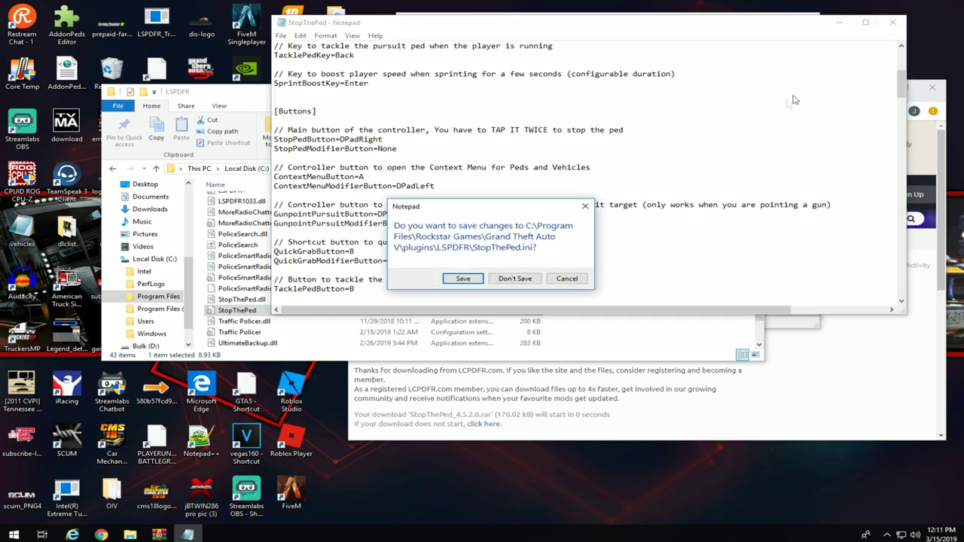
{"action": "left_click", "coordinate": [463, 279]}
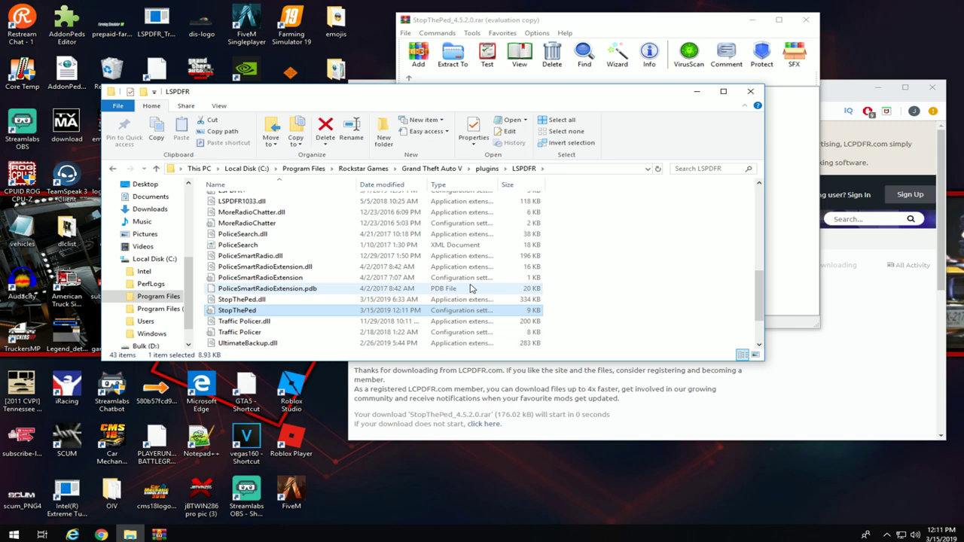
Open the PoliceSmartRadioExtension configuration file to check its key settings, and close it
{"action": "double_click", "coordinate": [242, 279]}
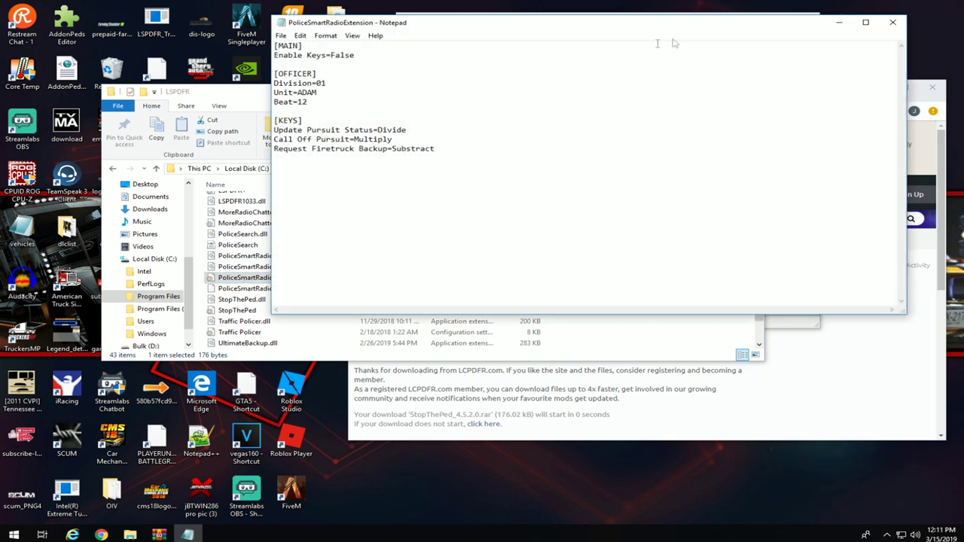
{"action": "left_click", "coordinate": [892, 22]}
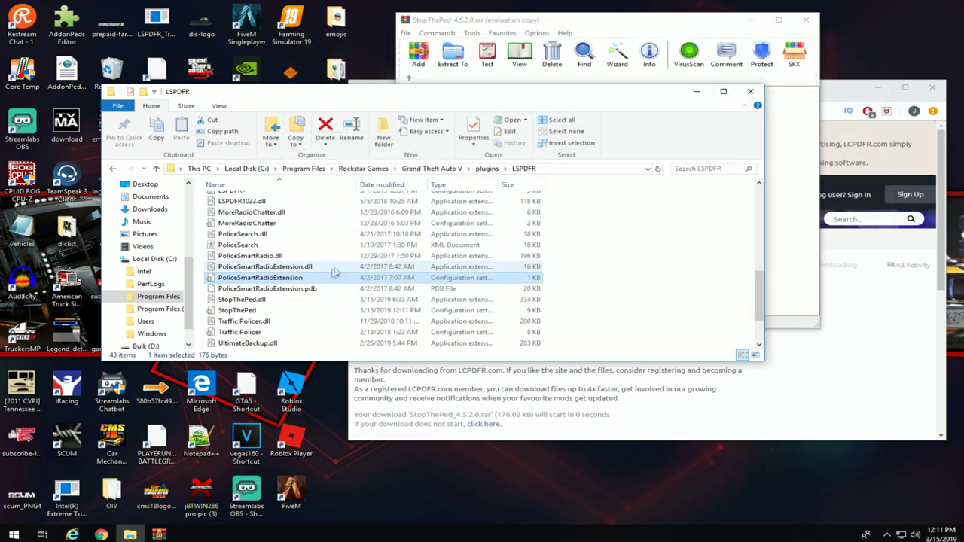
Open the KeyboardConfig file from the Config folder inside PoliceSmartRadio
{"action": "scroll", "coordinate": [237, 279], "scroll_direction": "up", "scroll_amount": 9}
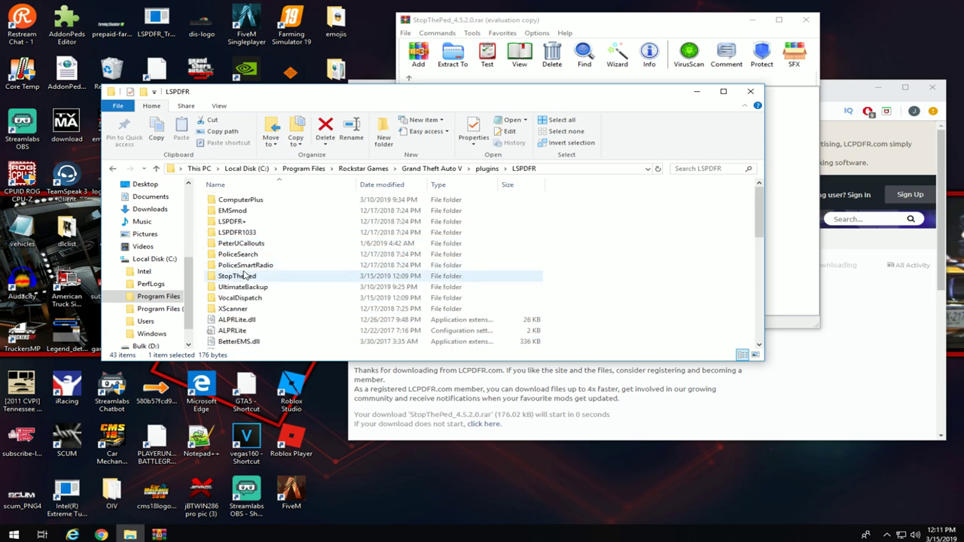
{"action": "double_click", "coordinate": [238, 266]}
{"action": "double_click", "coordinate": [230, 223]}
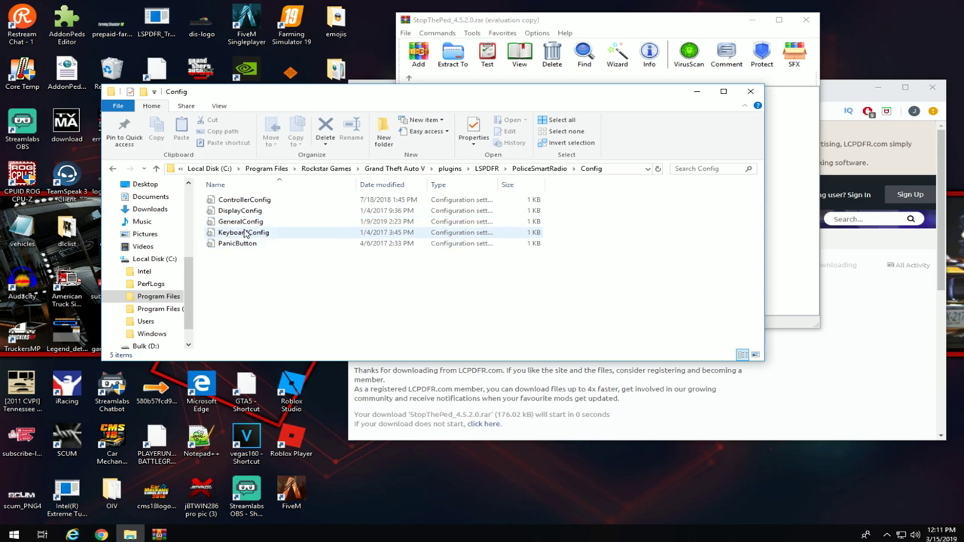
{"action": "double_click", "coordinate": [248, 235]}
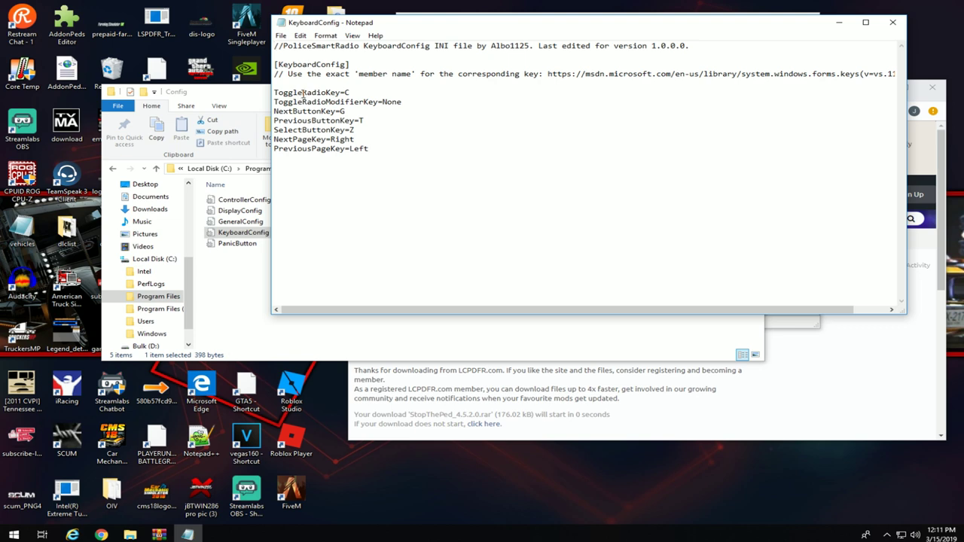
Set ToggleRadioKey to B as a trial and restore it to C
{"action": "double_click", "coordinate": [350, 92]}
{"action": "type", "text": "B"}
{"action": "left_click_drag", "start_coordinate": [345, 93], "coordinate": [424, 98]}
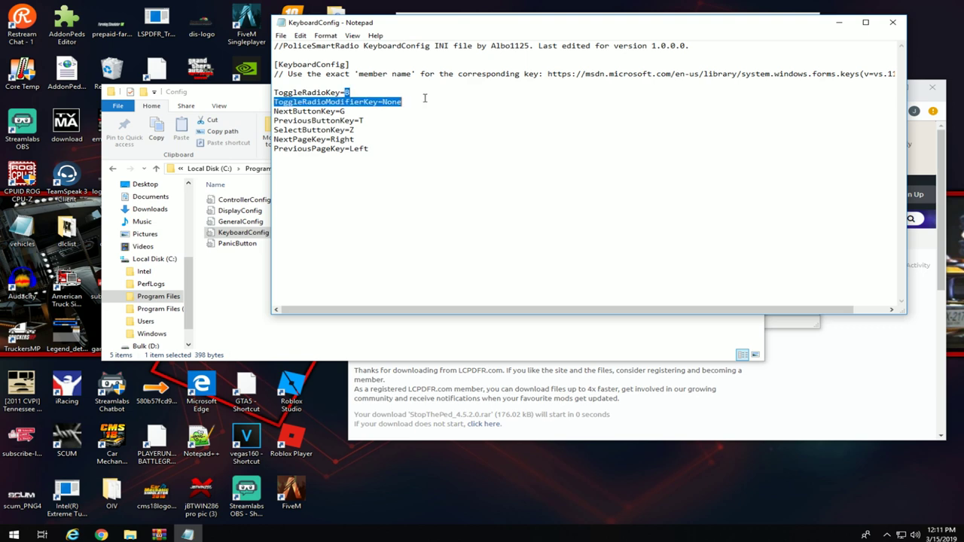
{"action": "left_click", "coordinate": [396, 92]}
{"action": "double_click", "coordinate": [347, 93]}
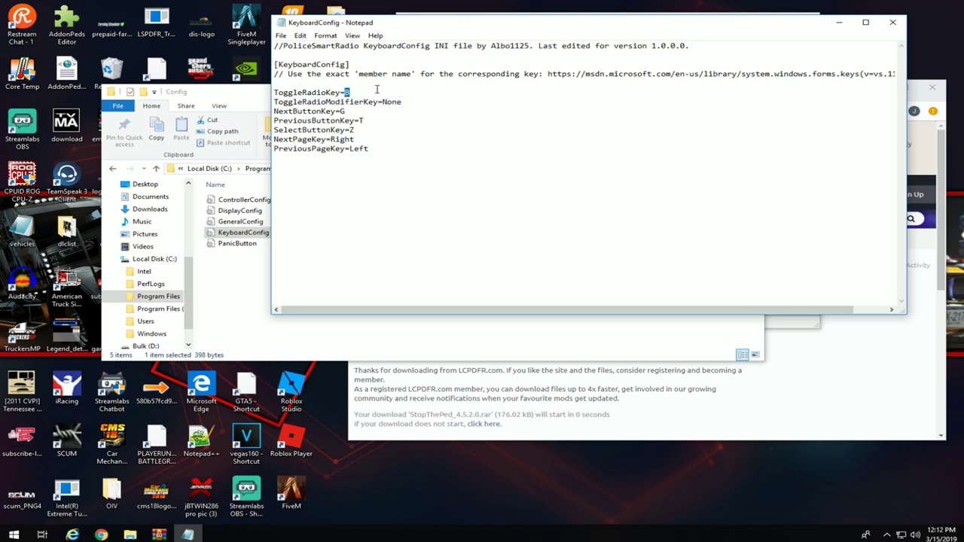
{"action": "type", "text": "0"}
{"action": "double_click", "coordinate": [347, 92]}
{"action": "type", "text": "C"}
Close KeyboardConfig.ini, saving its changes, and go back up to Grand Theft Auto V's plugins folder
{"action": "left_click", "coordinate": [893, 22]}
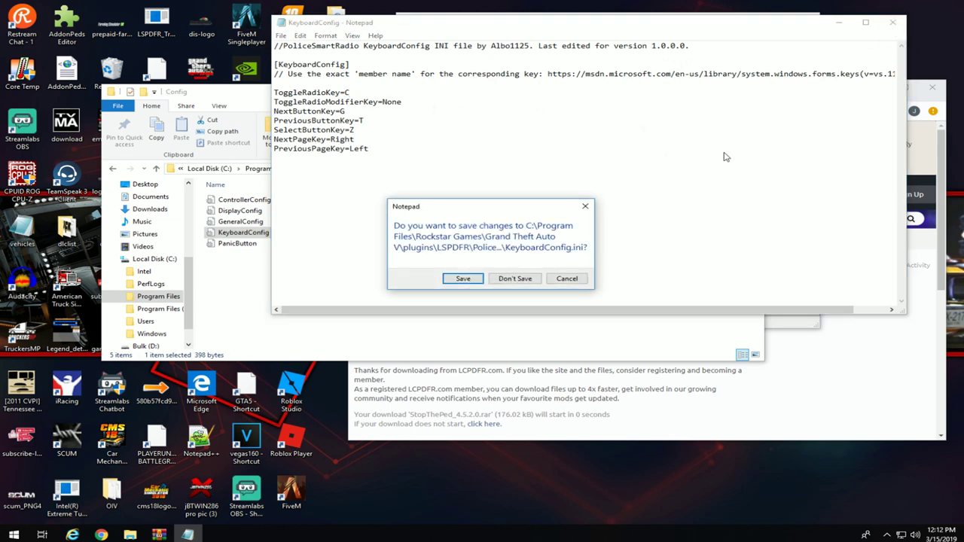
{"action": "left_click", "coordinate": [464, 279]}
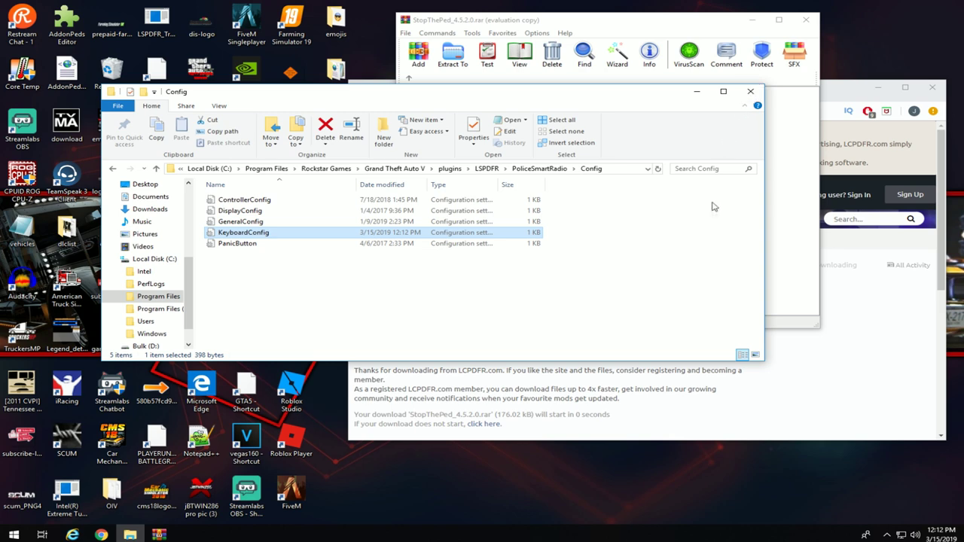
{"action": "left_click", "coordinate": [156, 170]}
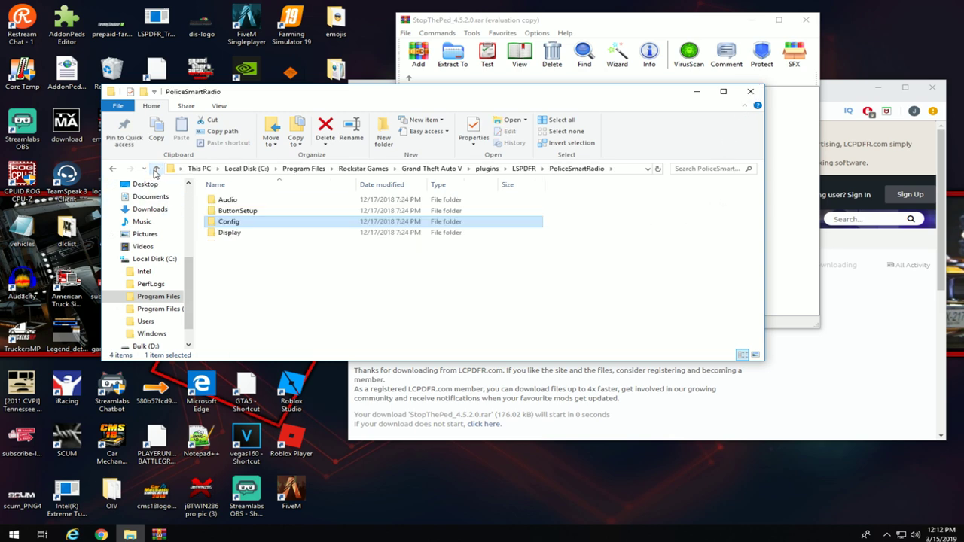
{"action": "left_click", "coordinate": [155, 170]}
{"action": "left_click", "coordinate": [155, 169]}
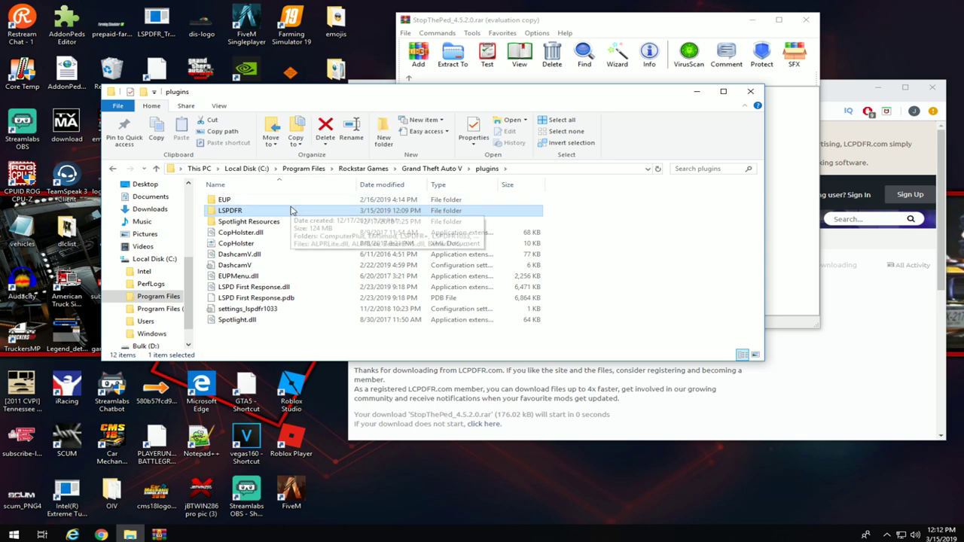